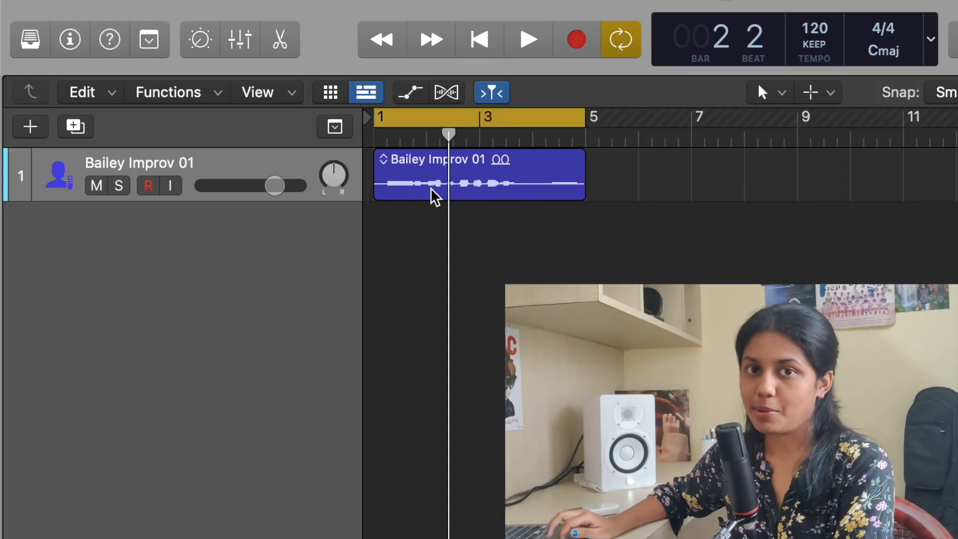
# - Listen to the Bailey Improv 01 region, and enable Flex on its track with the Flex Pitch mode
pyautogui.press('space')
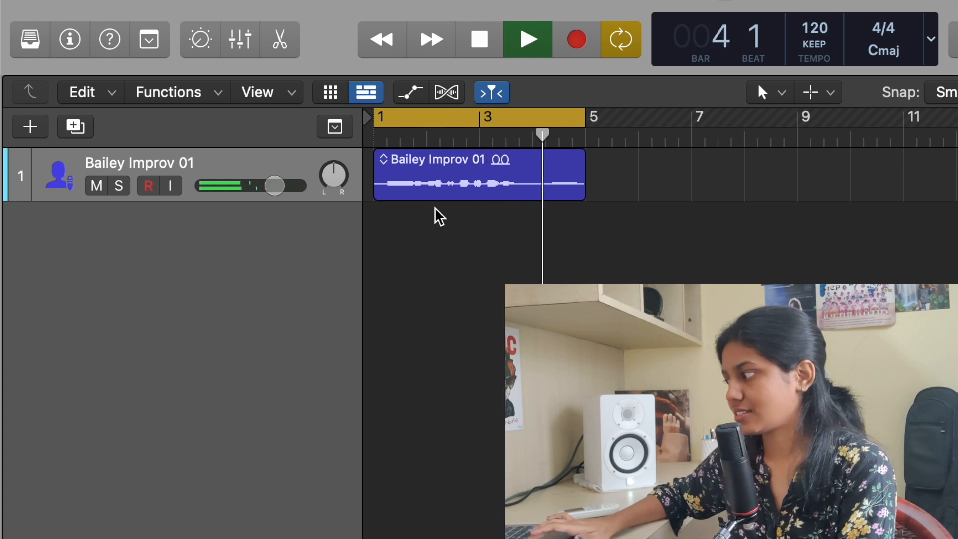
pyautogui.press('space')
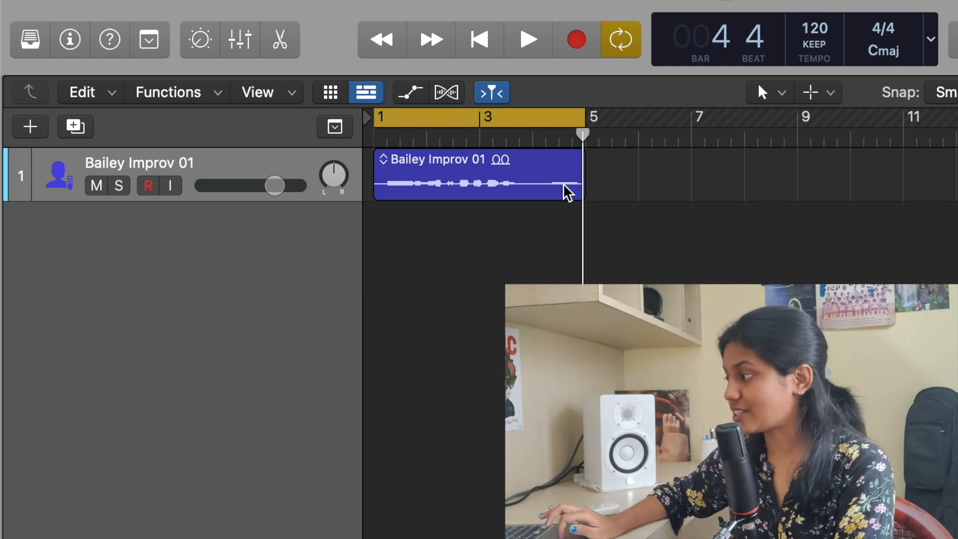
pyautogui.click(446, 93)
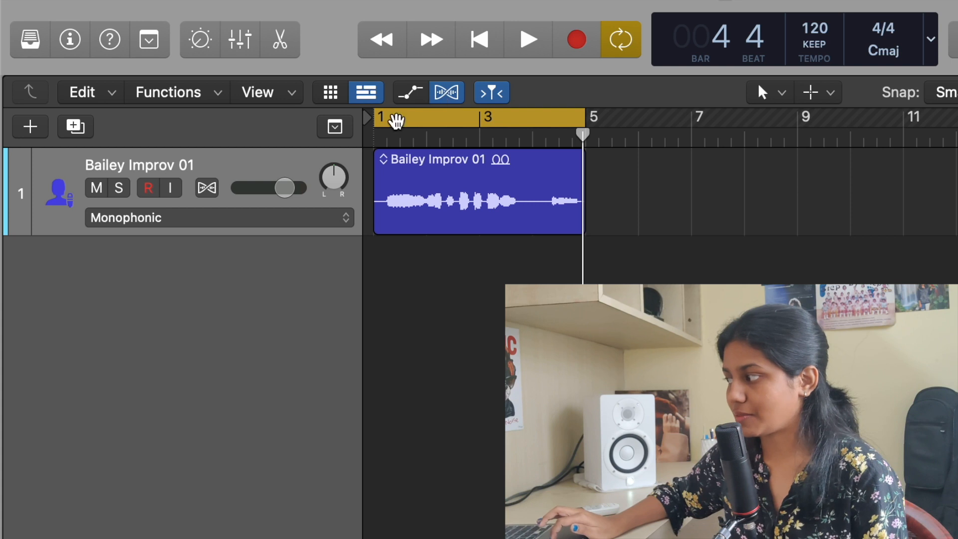
pyautogui.click(206, 188)
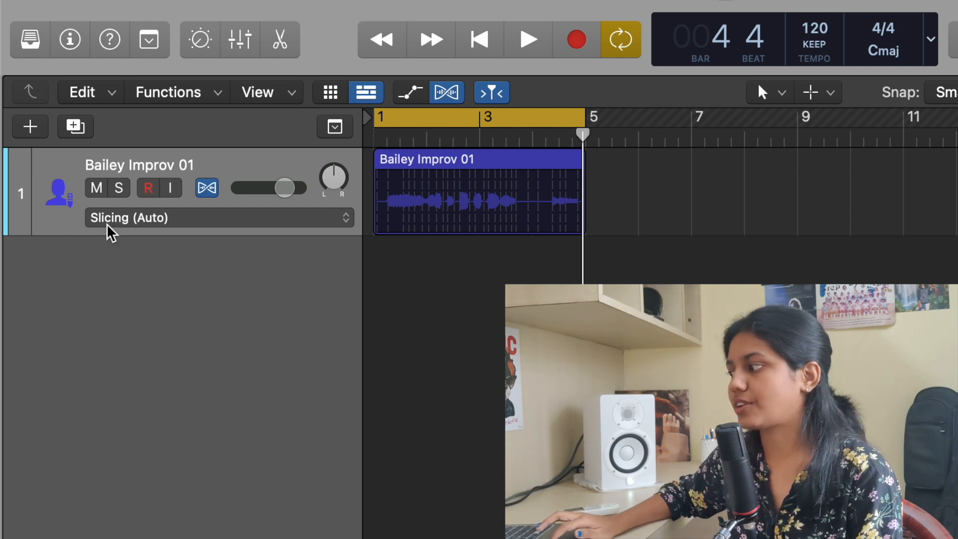
pyautogui.click(154, 220)
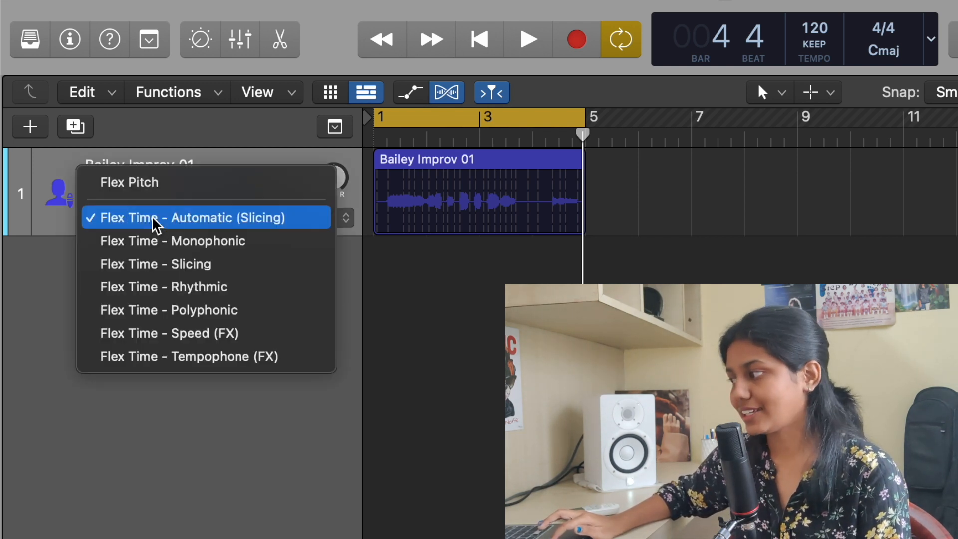
pyautogui.click(191, 191)
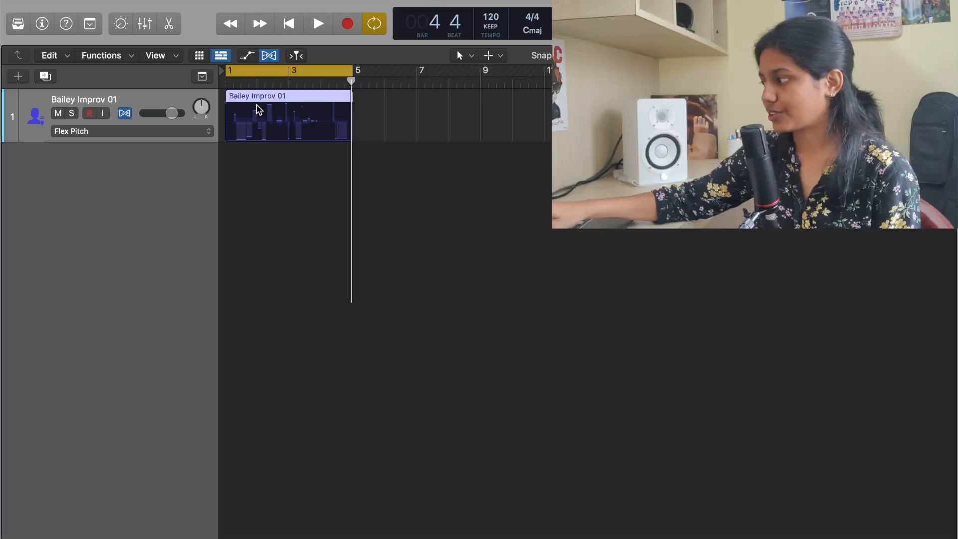
# - Open the Bailey Improv 01 region in an enlarged Track audio editor and display its Flex Pitch notes
pyautogui.doubleClick(258, 109)
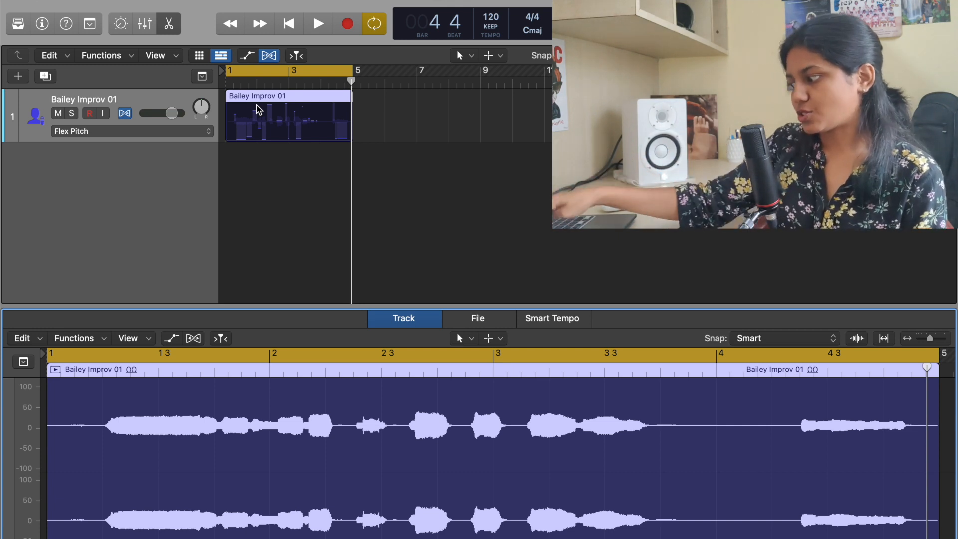
pyautogui.press('e')
pyautogui.press('e')
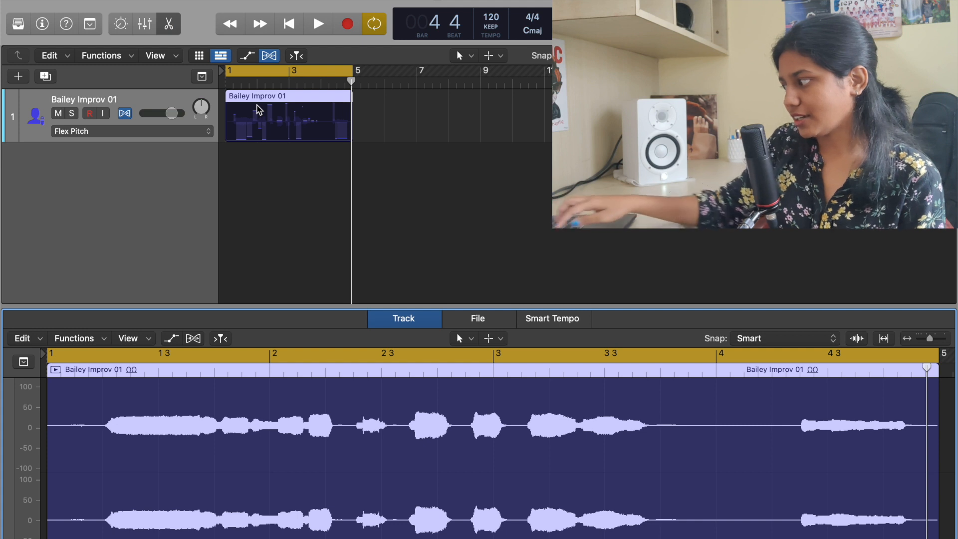
pyautogui.click(193, 339)
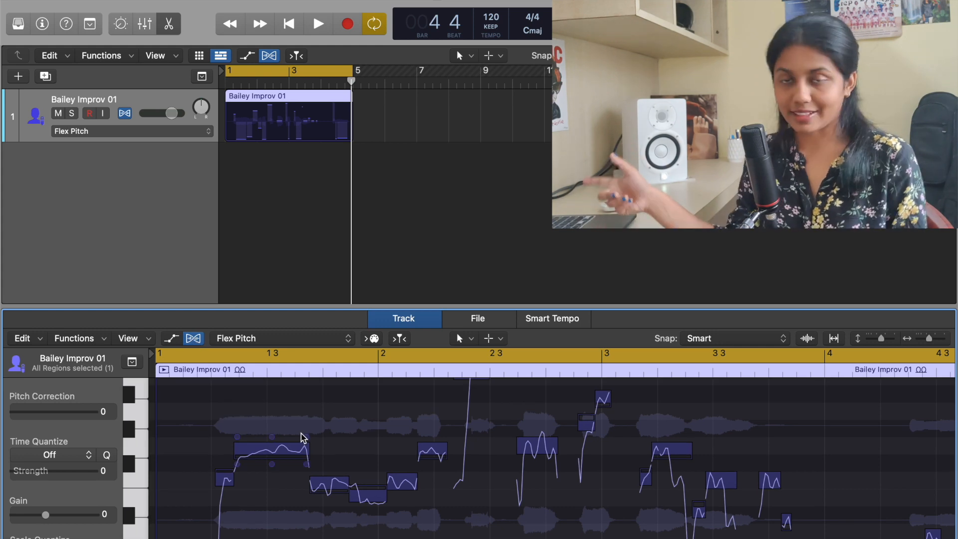
pyautogui.scroll(3, 526, 419)
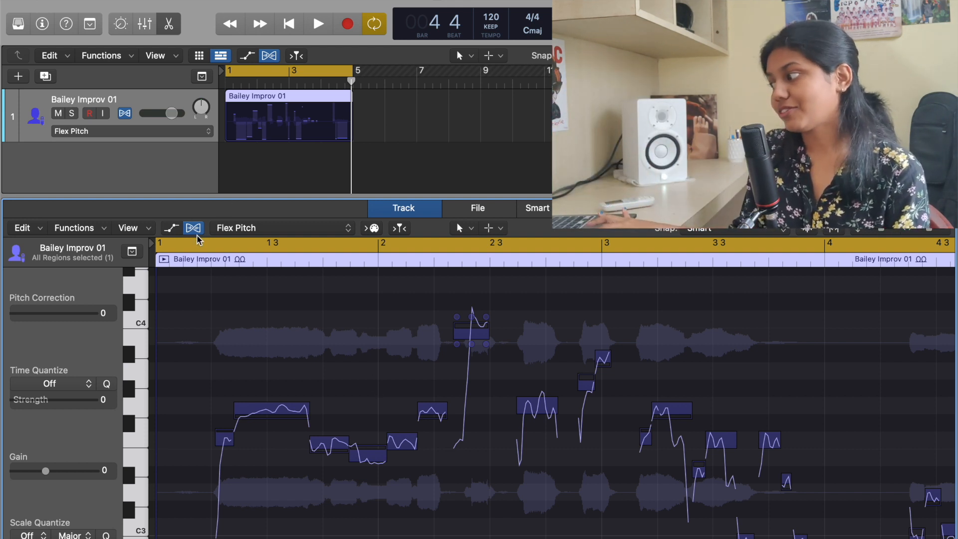
# - Examine the region's Flex Pitch notes, their pitch curves and handles, and listen to the opening phrase
pyautogui.click(261, 412)
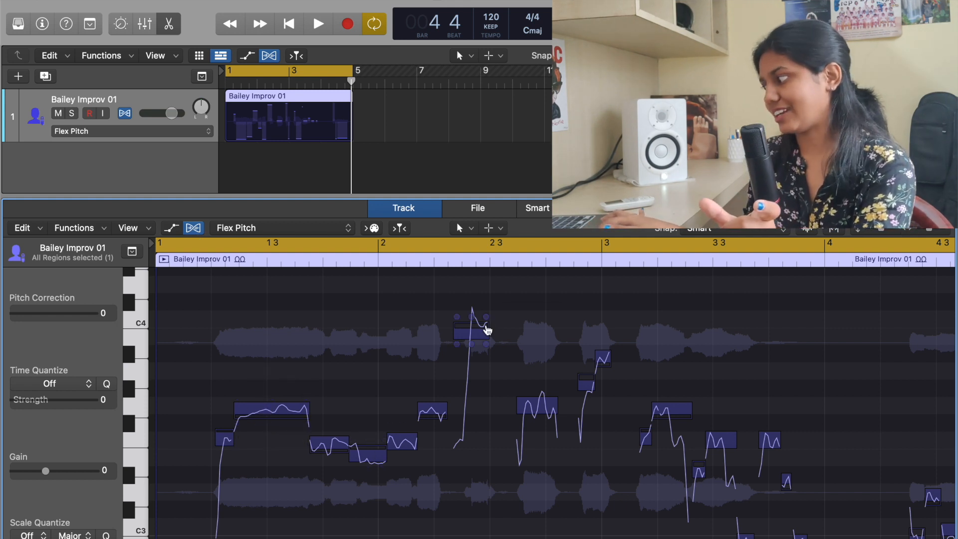
pyautogui.click(462, 332)
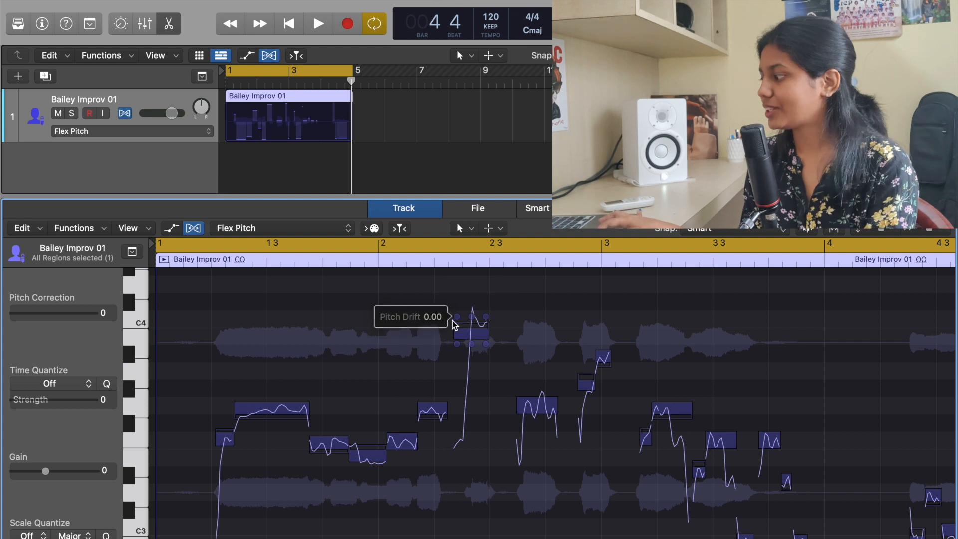
pyautogui.hscroll(5, 498, 387)
pyautogui.hscroll(-5, 498, 387)
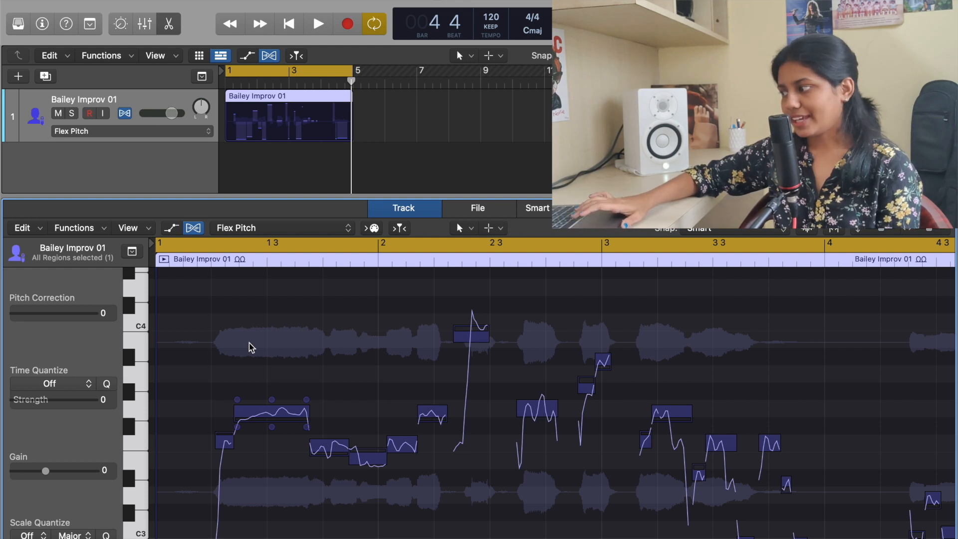
pyautogui.press('space')
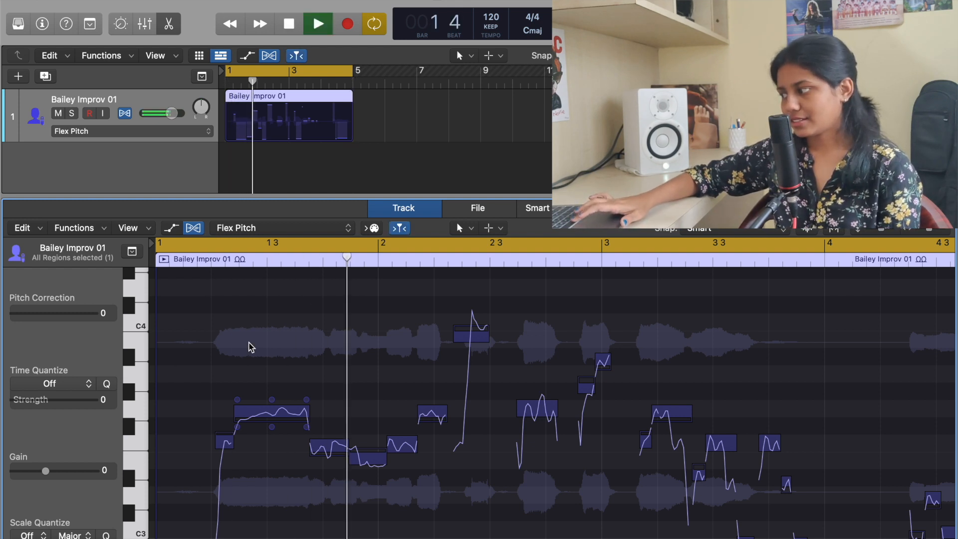
pyautogui.press('space')
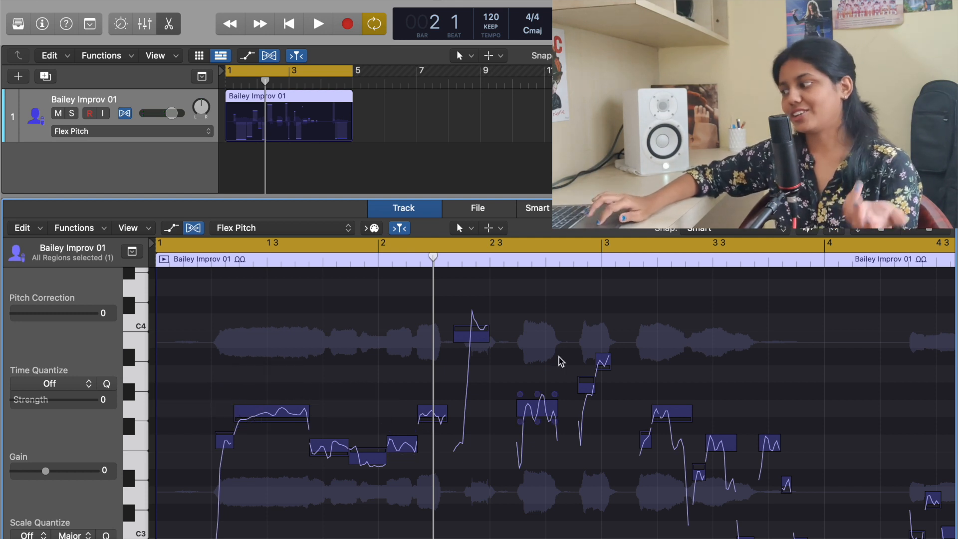
pyautogui.scroll(5, 275, 430)
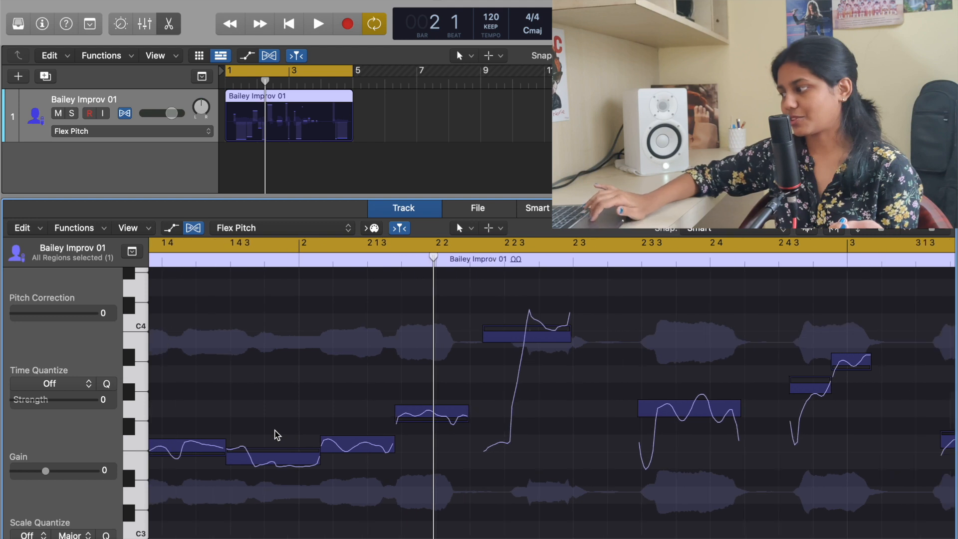
pyautogui.hscroll(-7, 275, 433)
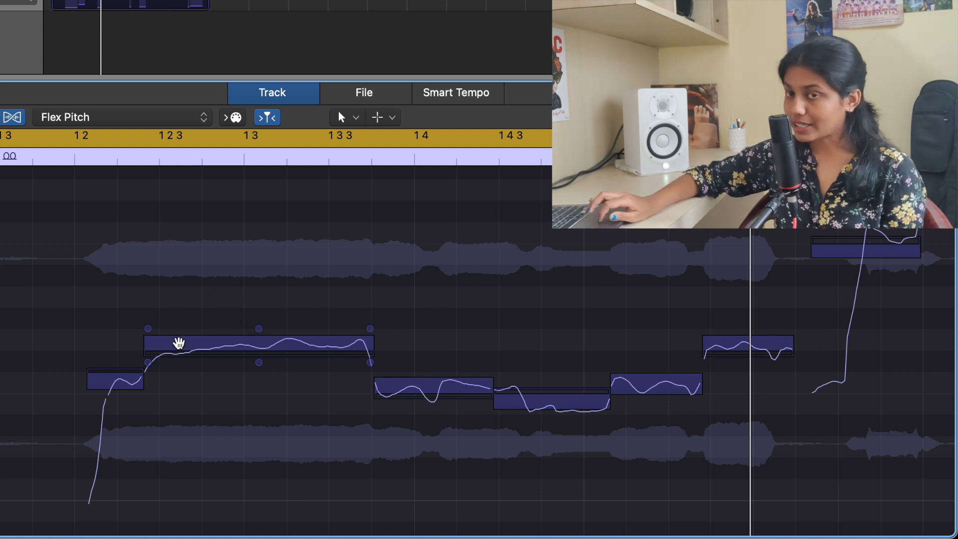
# - Select the long note around beat 1 3 and raise its fine pitch until it is centred on its key lane
pyautogui.scroll(5, 207, 368)
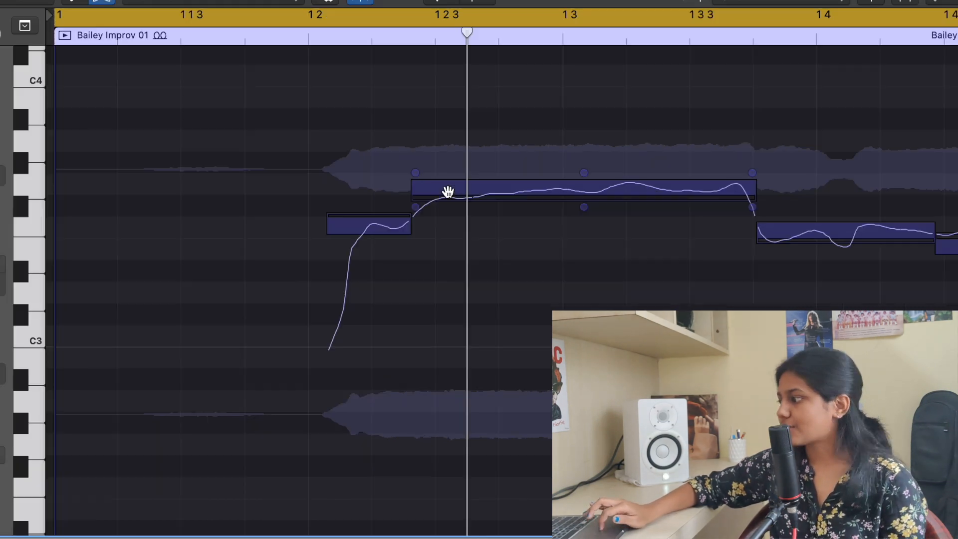
pyautogui.click(430, 196)
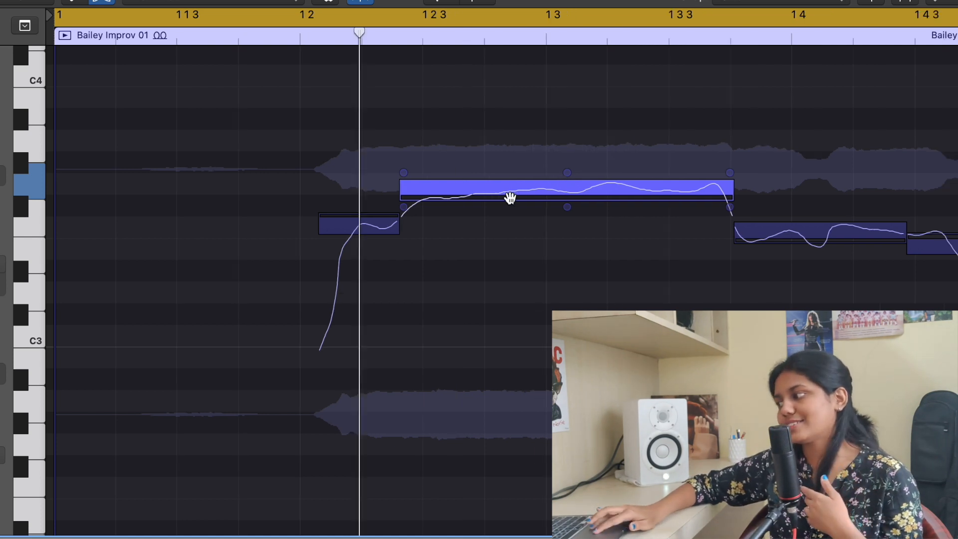
pyautogui.scroll(-5, 510, 197)
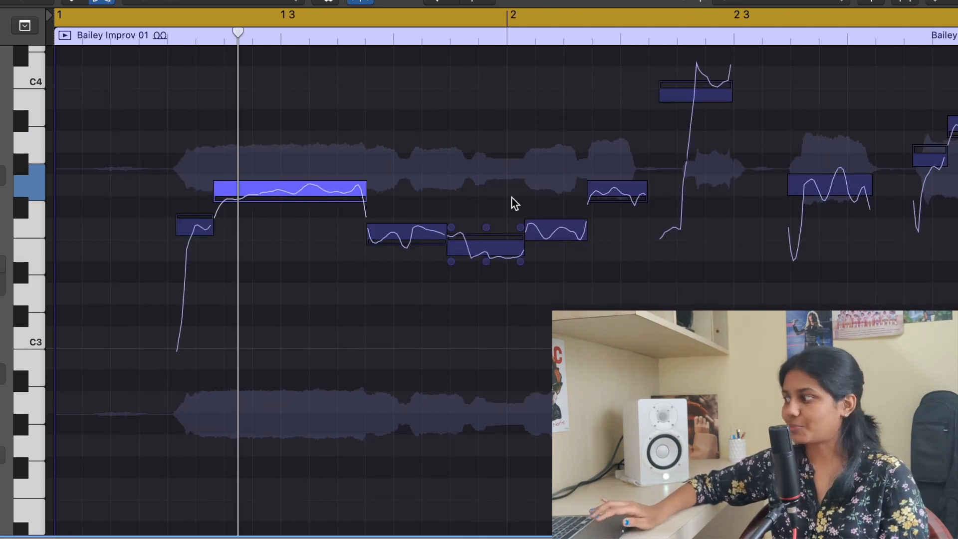
pyautogui.scroll(3, 511, 197)
pyautogui.moveTo(344, 181)
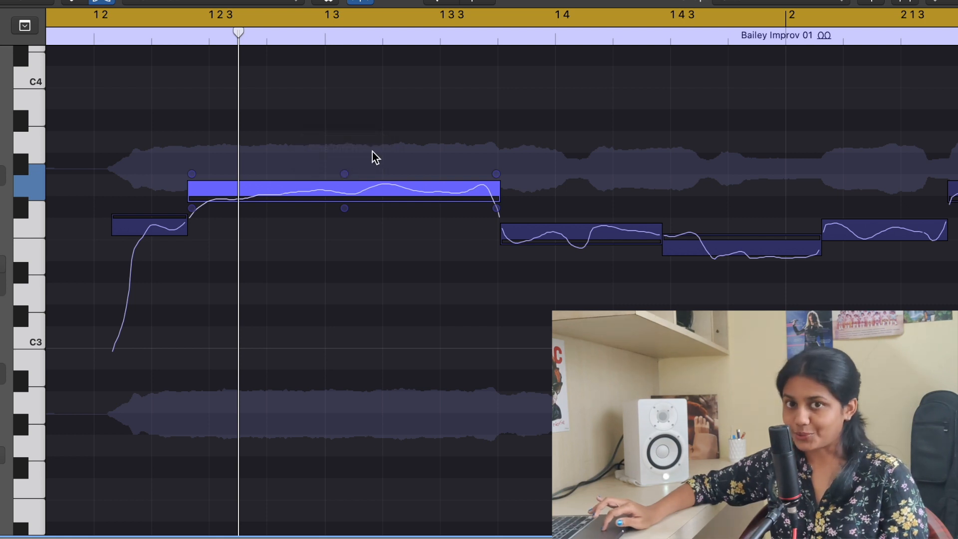
pyautogui.moveTo(344, 185); pyautogui.dragTo(353, 60)
pyautogui.moveTo(345, 171); pyautogui.dragTo(349, 134)
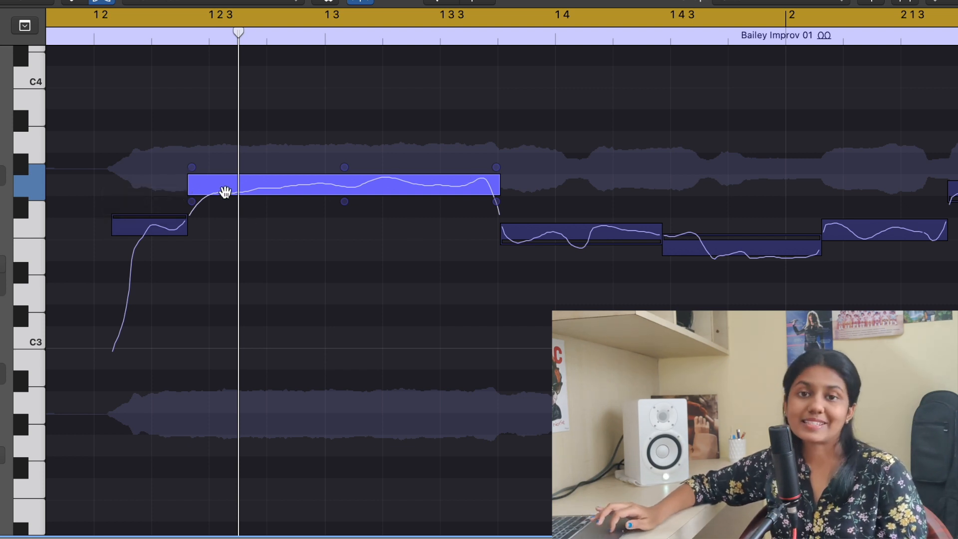
# - Play the opening phrase from the region's start to hear the retuned long note
pyautogui.scroll(-5, 298, 232)
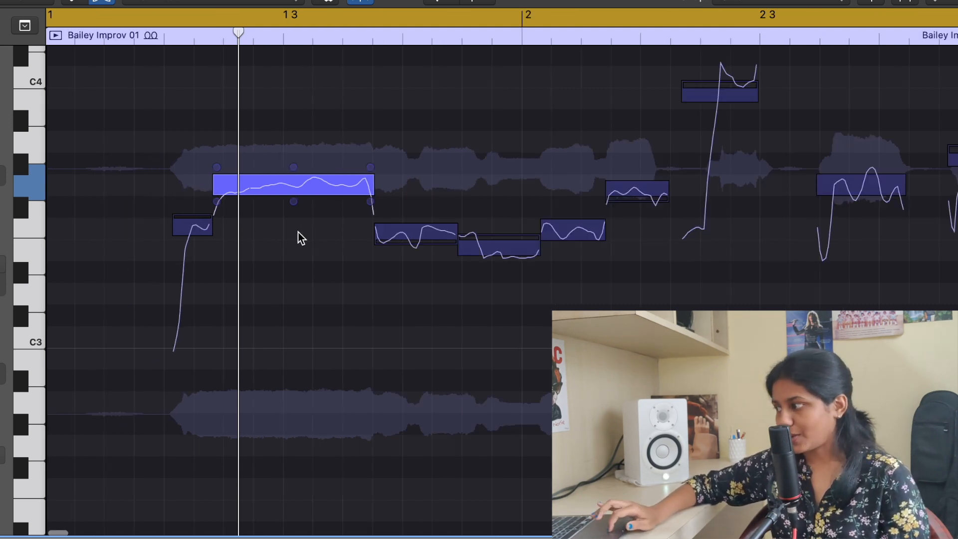
pyautogui.doubleClick(124, 41)
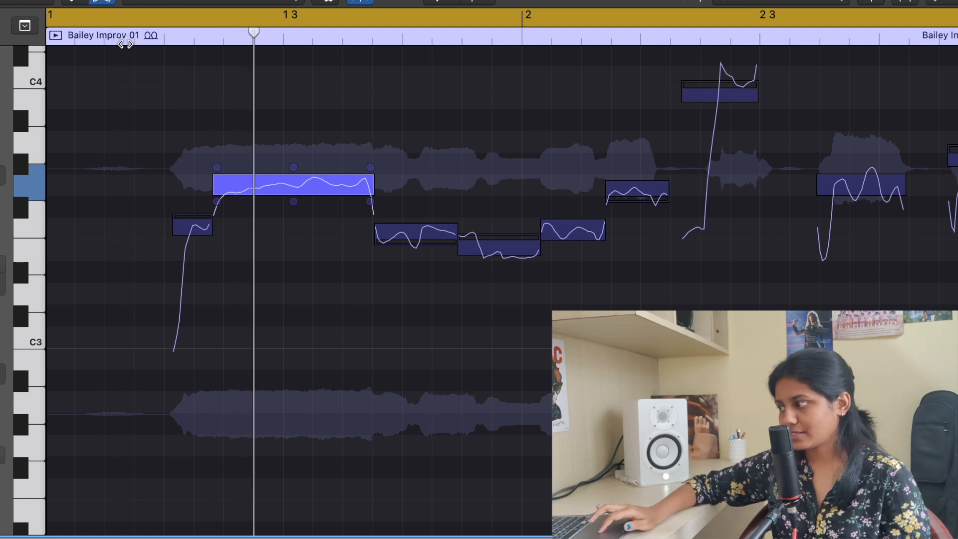
pyautogui.press('space')
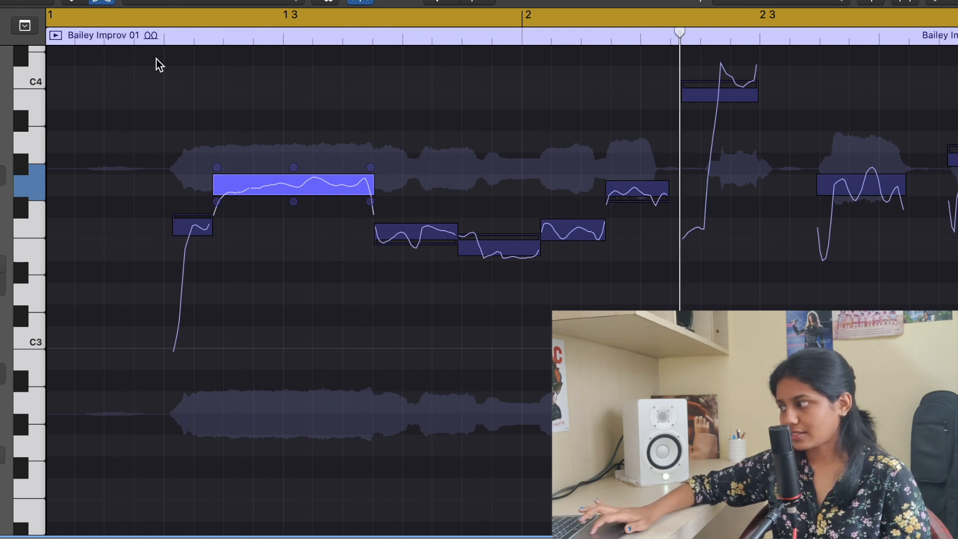
# - Replay the opening phrase with the long note at its original tuning and check that note's Fine Pitch
pyautogui.doubleClick(158, 39)
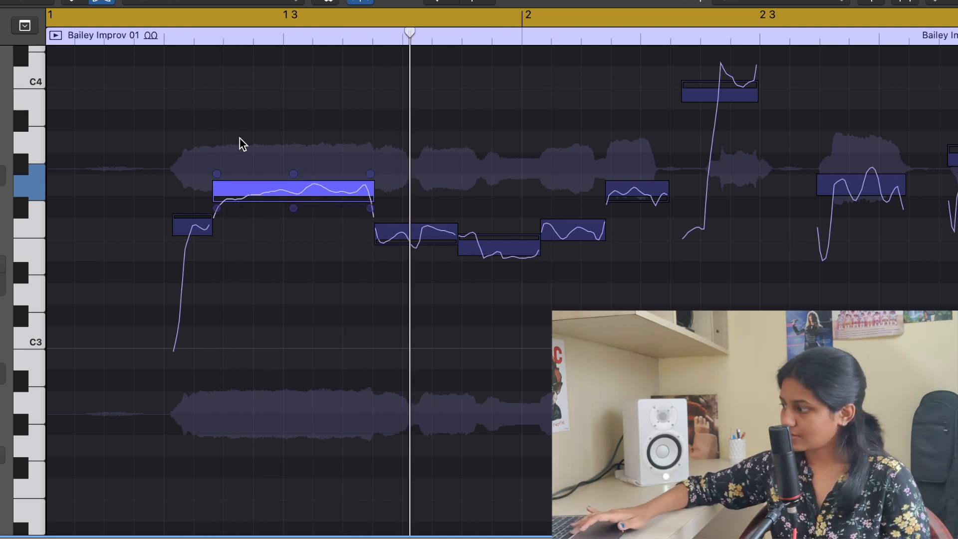
pyautogui.press('space')
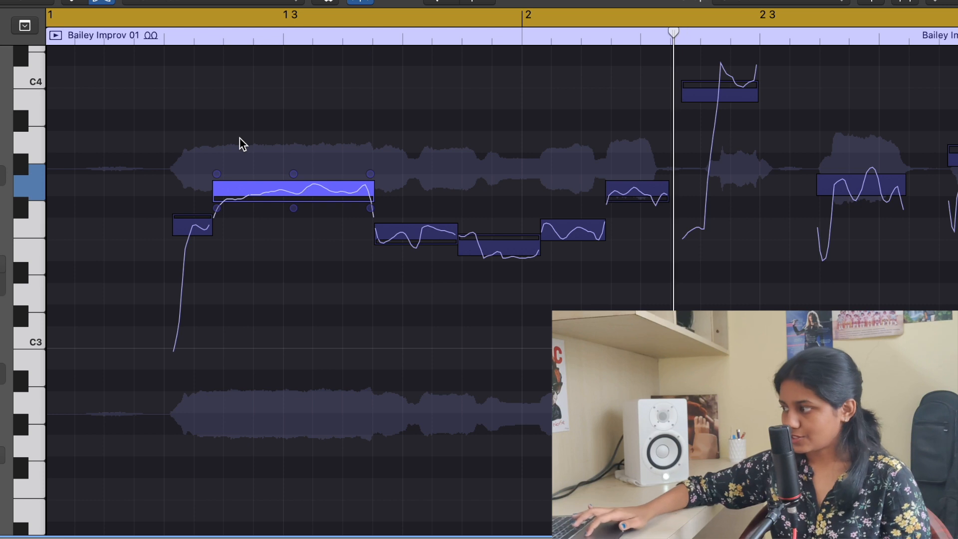
pyautogui.doubleClick(141, 36)
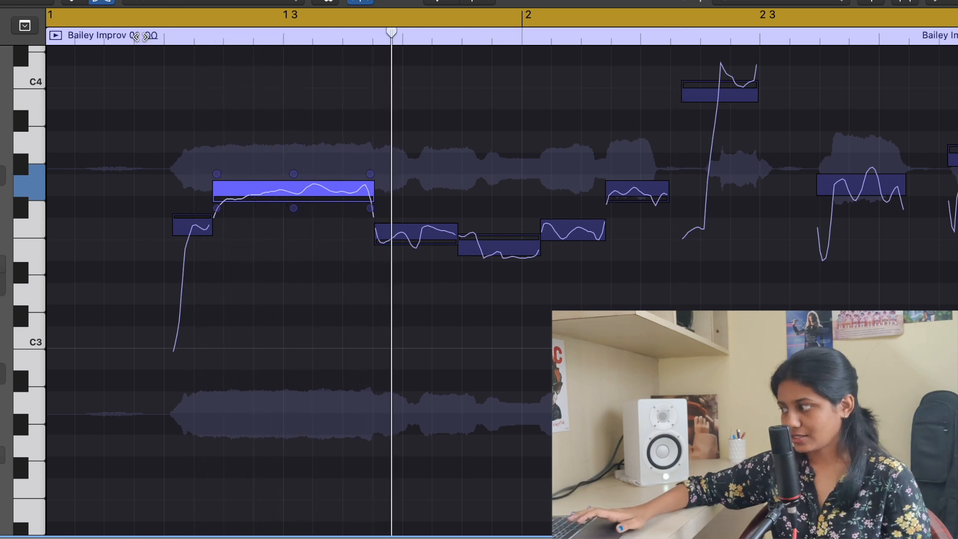
pyautogui.press('space')
pyautogui.moveTo(292, 176)
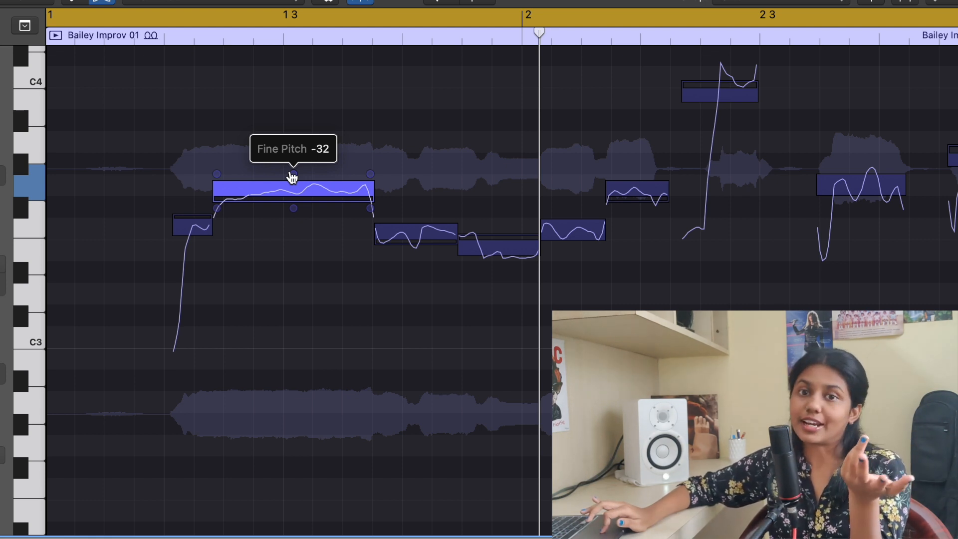
pyautogui.scroll(3, 292, 179)
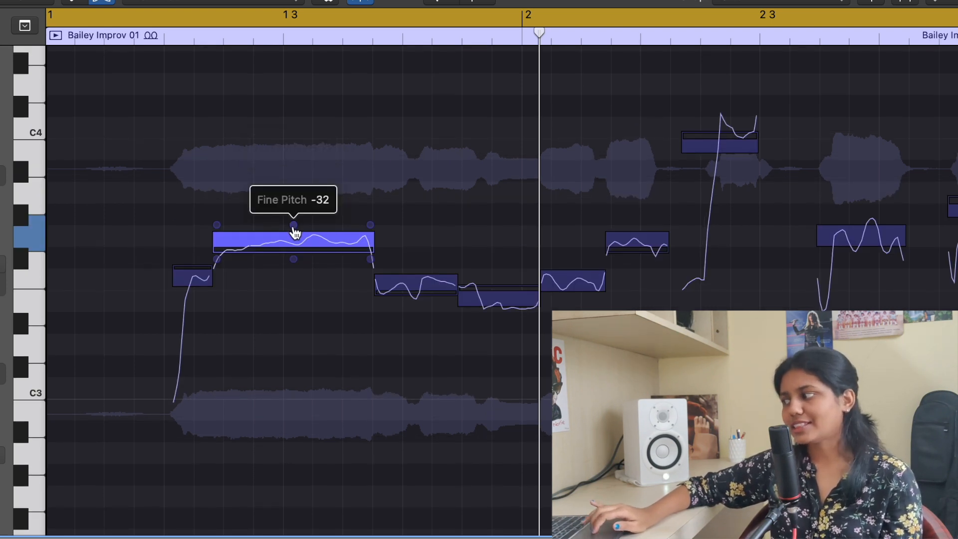
pyautogui.scroll(-3, 294, 232)
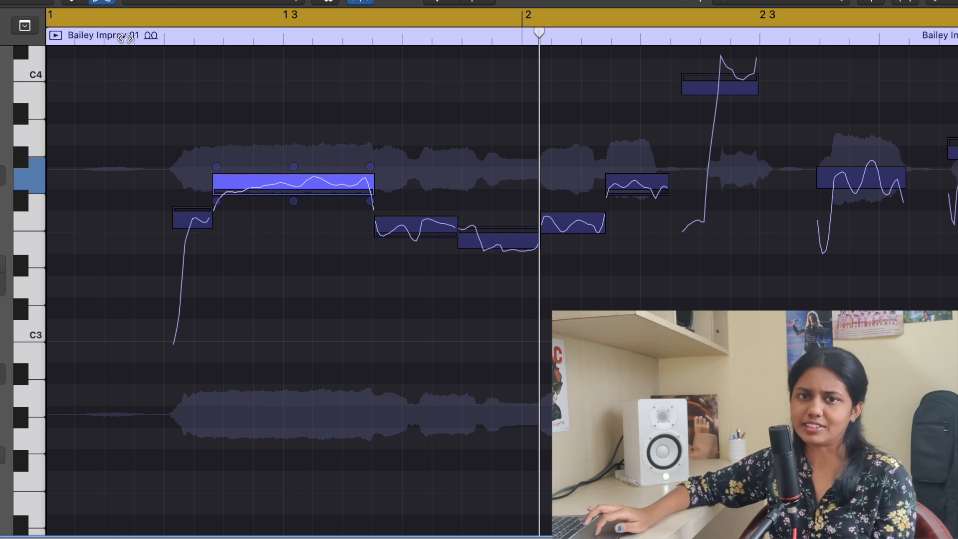
pyautogui.press('space')
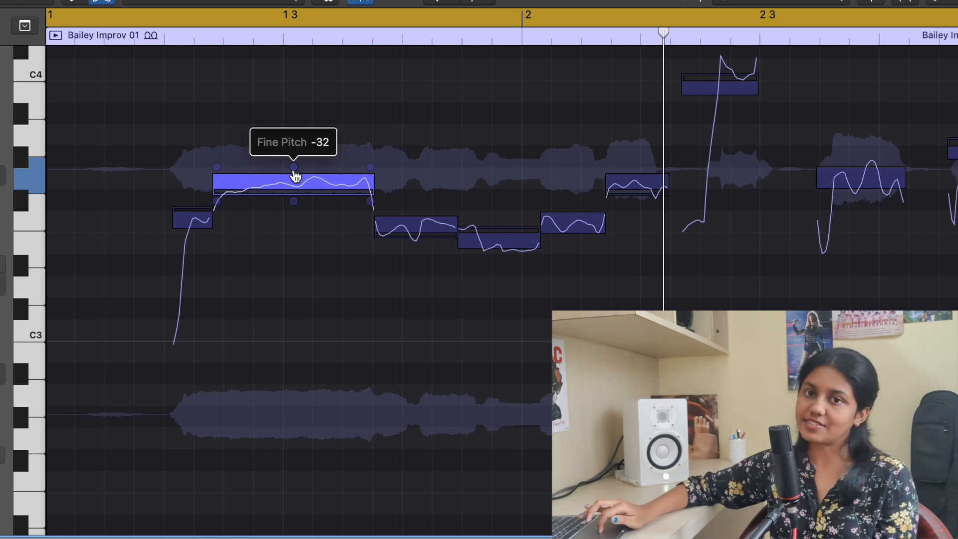
# - Try raising the selected long note's fine pitch, undo the change, and inspect its Fine Pitch and Pitch Drift handles
pyautogui.moveTo(294, 170); pyautogui.dragTo(297, 15)
pyautogui.press('super+z')
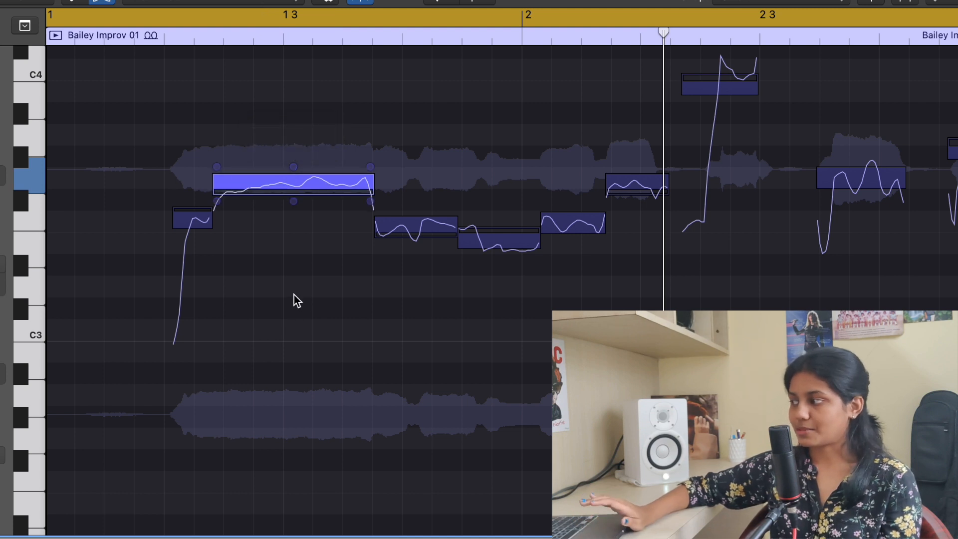
pyautogui.moveTo(294, 171)
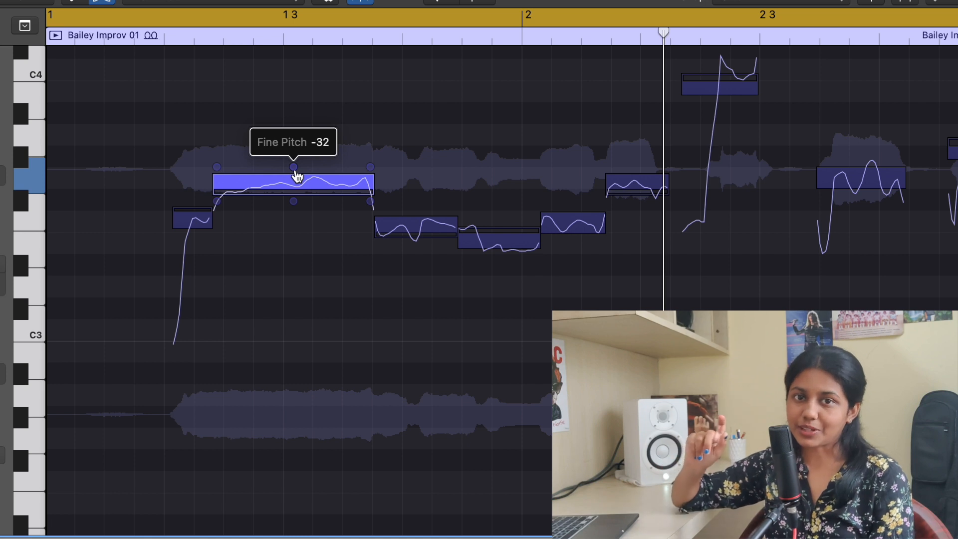
pyautogui.moveTo(371, 177)
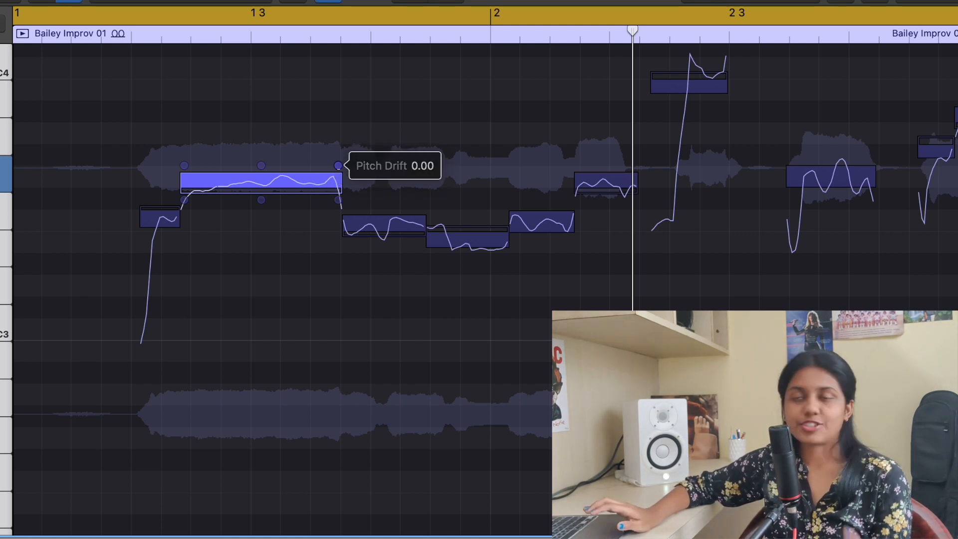
# - Try bending the long note's ending downward, then upward to a Pitch Drift of 1.32, playing the phrase after each change
pyautogui.moveTo(339, 165); pyautogui.dragTo(337, 225)
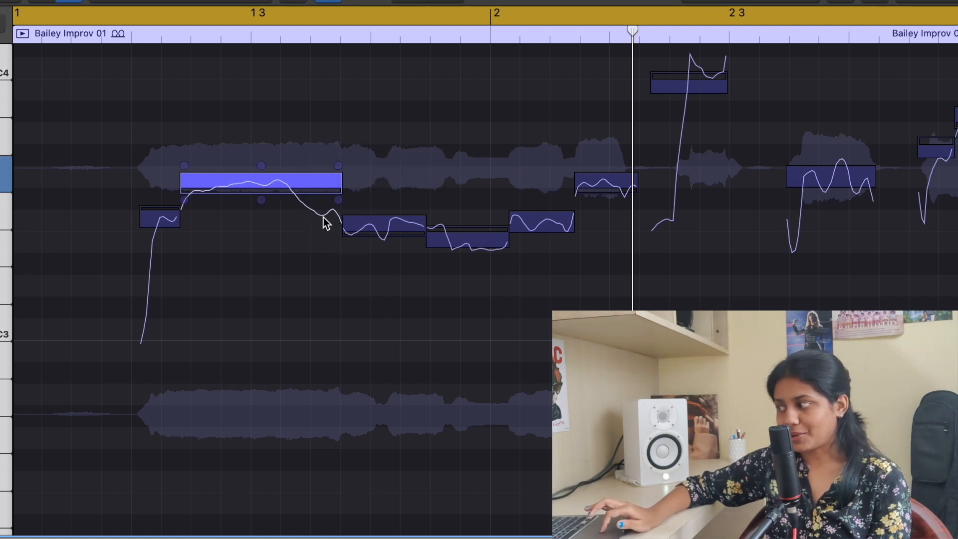
pyautogui.click(102, 38)
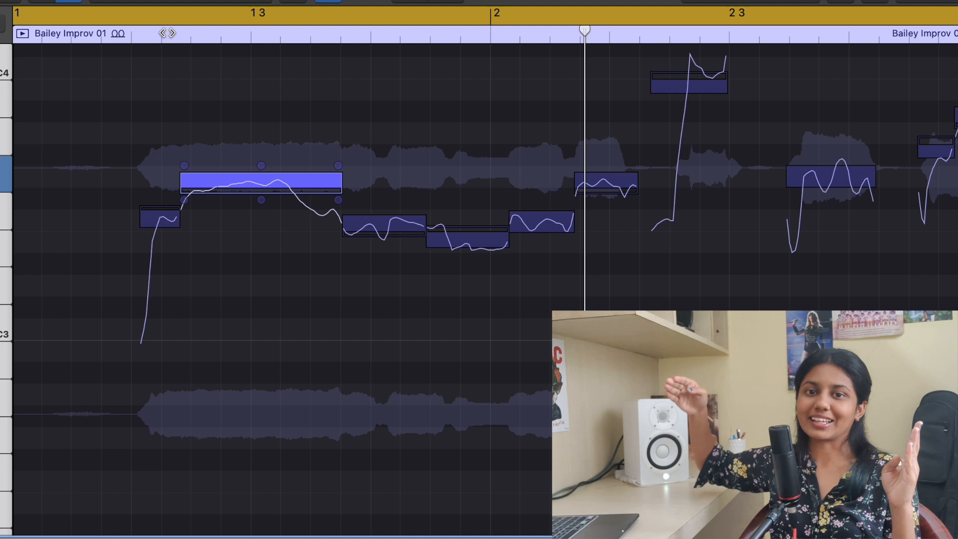
pyautogui.moveTo(338, 168)
pyautogui.moveTo(338, 167); pyautogui.dragTo(342, 54)
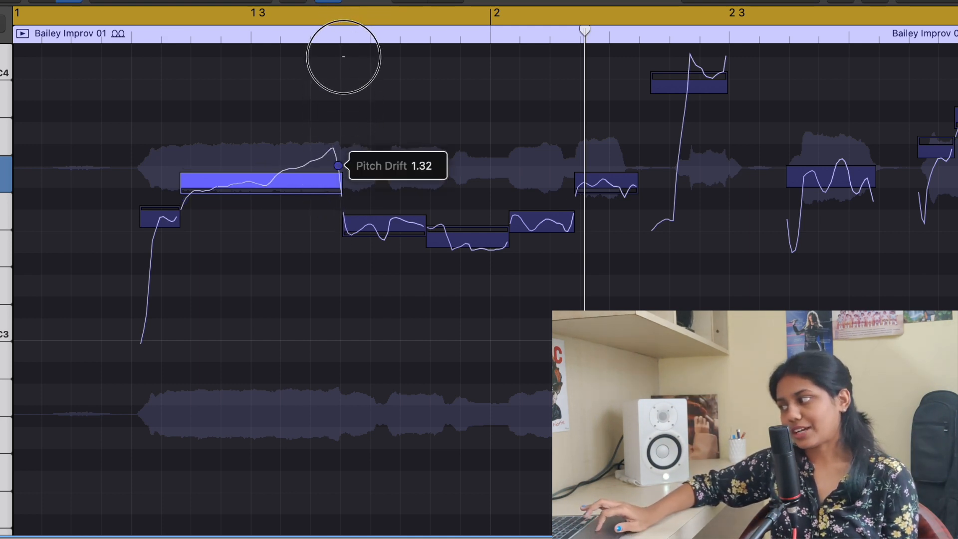
pyautogui.click(99, 34)
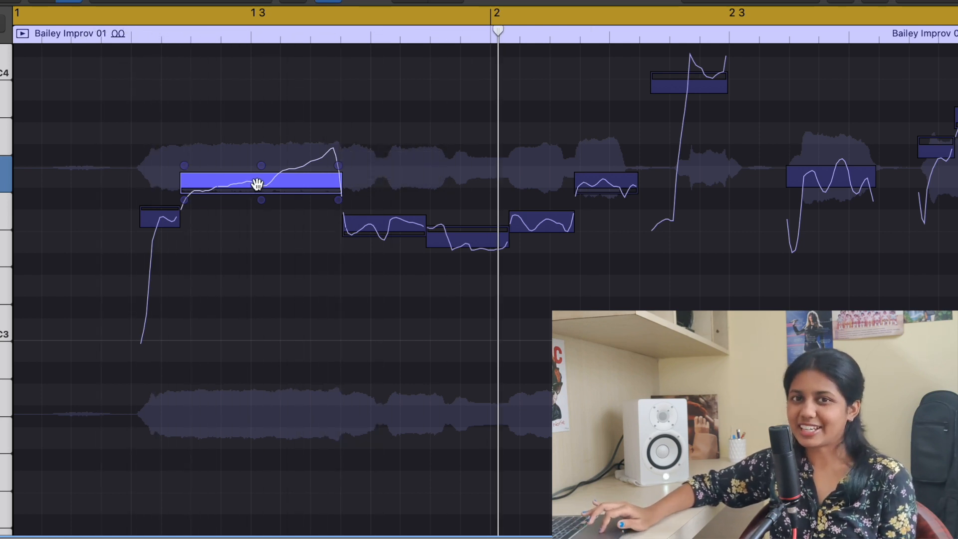
# - Reduce the long note's ending Pitch Drift to 0.45, restore its original curve, and check the drift handle at the note's start
pyautogui.moveTo(339, 165); pyautogui.dragTo(338, 183)
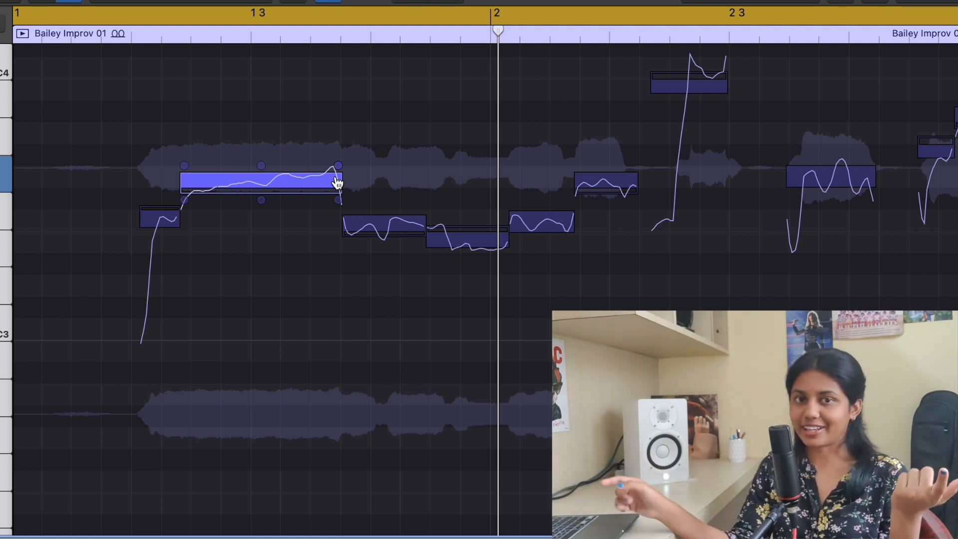
pyautogui.moveTo(339, 167)
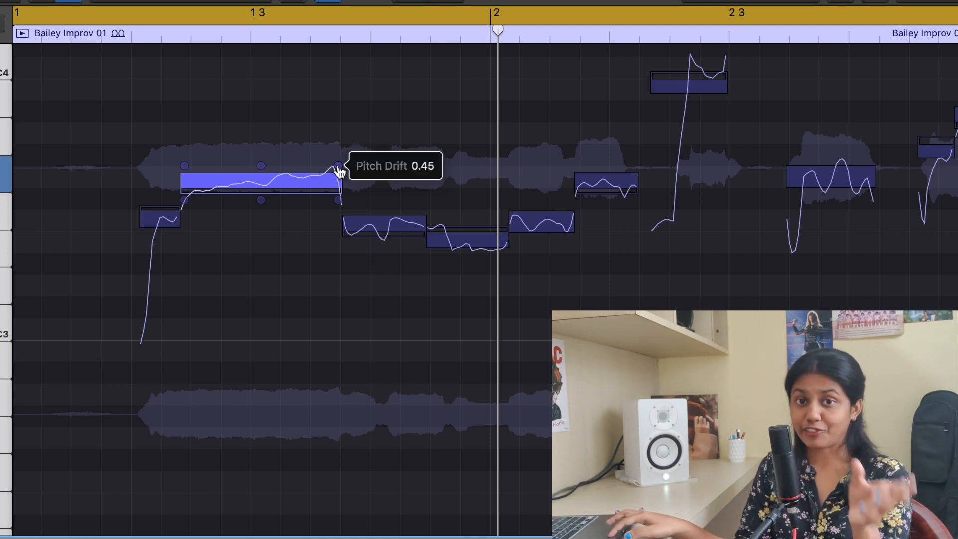
pyautogui.moveTo(339, 172); pyautogui.dragTo(341, 174)
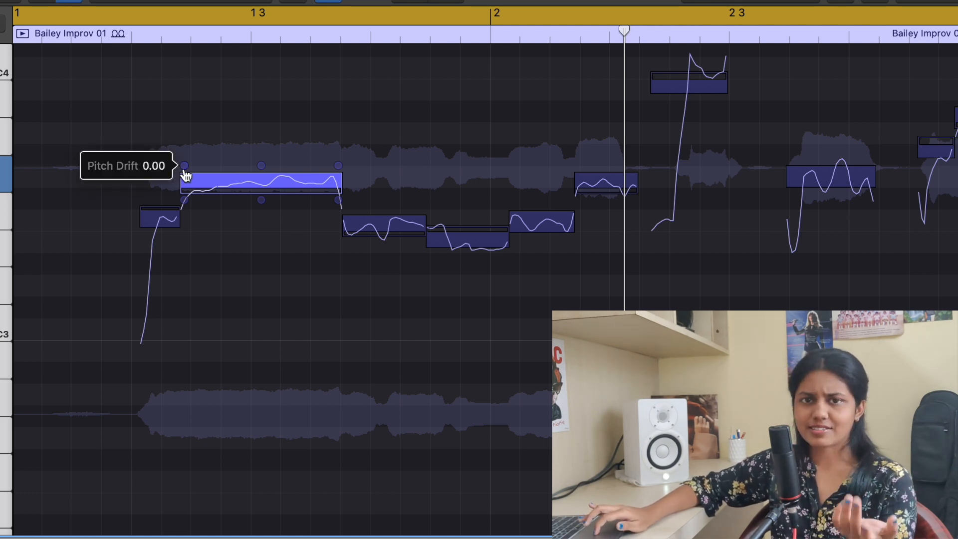
pyautogui.moveTo(184, 169)
pyautogui.mouseDown()
pyautogui.moveTo(177, 155)
pyautogui.moveTo(179, 170)
pyautogui.mouseUp()
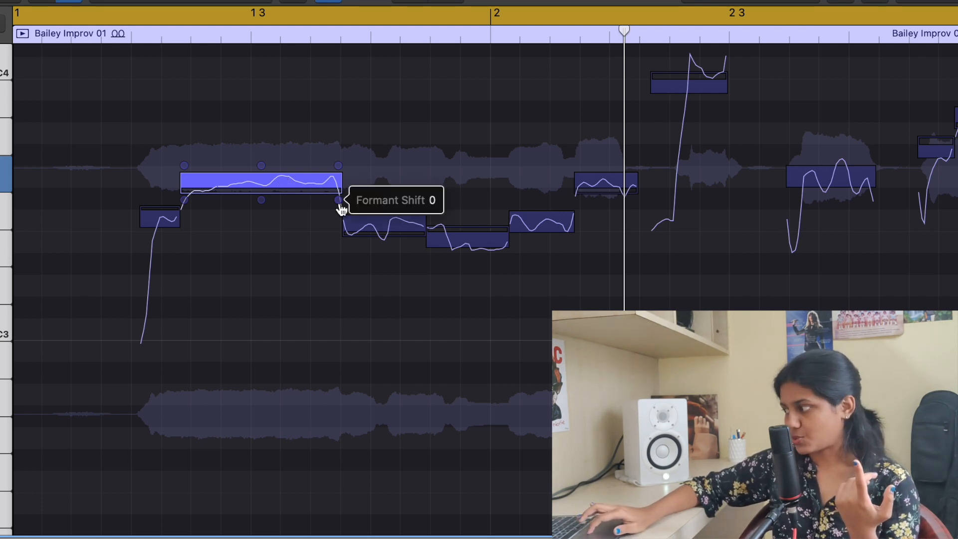
# - Try lowering the long note's Formant Shift, through -12 and down to -347, playing the opening phrase to compare
pyautogui.moveTo(341, 207)
pyautogui.mouseDown()
pyautogui.moveTo(340, 217)
pyautogui.moveTo(341, 210)
pyautogui.mouseUp()
pyautogui.click(147, 34)
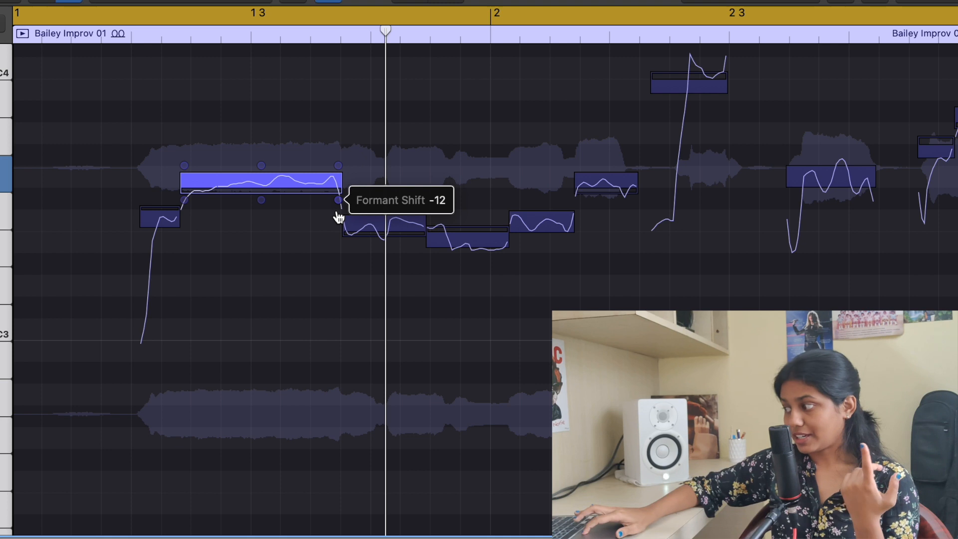
pyautogui.moveTo(339, 202); pyautogui.dragTo(347, 391)
pyautogui.press('space')
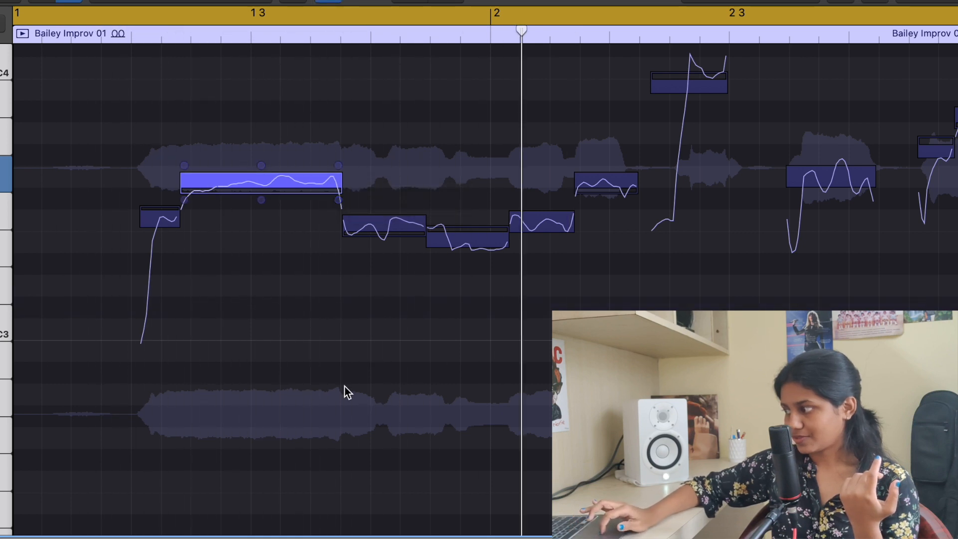
pyautogui.moveTo(335, 202); pyautogui.dragTo(347, 86)
pyautogui.press('space')
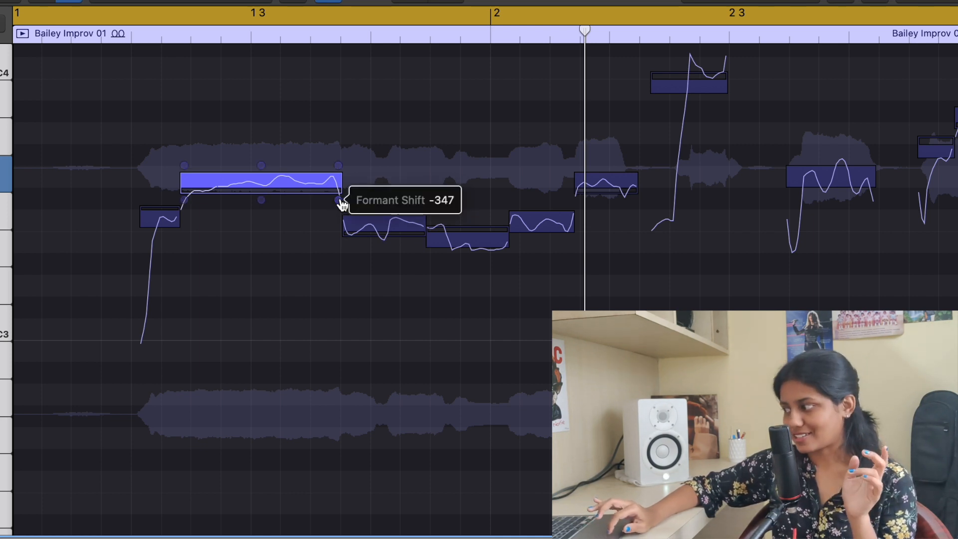
# - Try raising the long note's Formant Shift to 286 and play the phrase
pyautogui.moveTo(342, 204); pyautogui.dragTo(336, 118)
pyautogui.press('space')
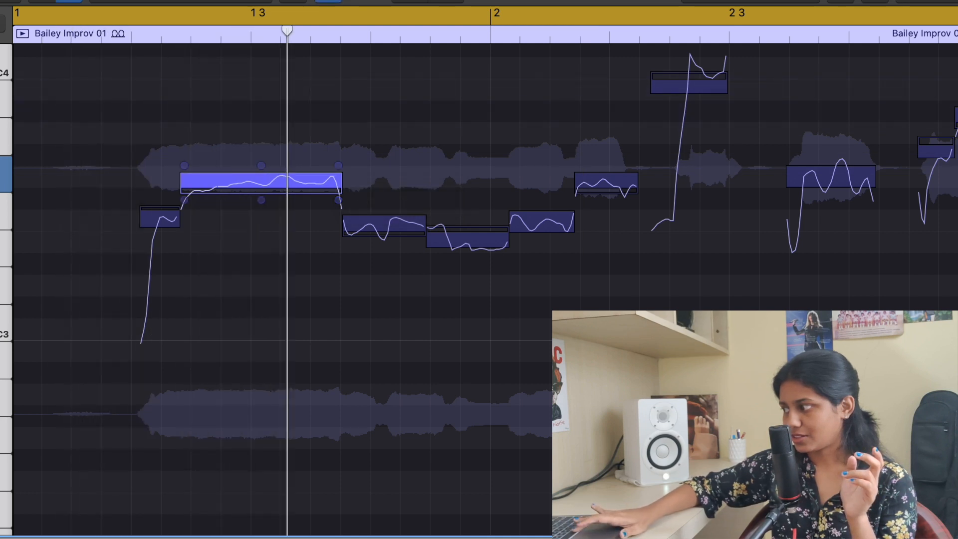
pyautogui.press('space')
pyautogui.moveTo(340, 205)
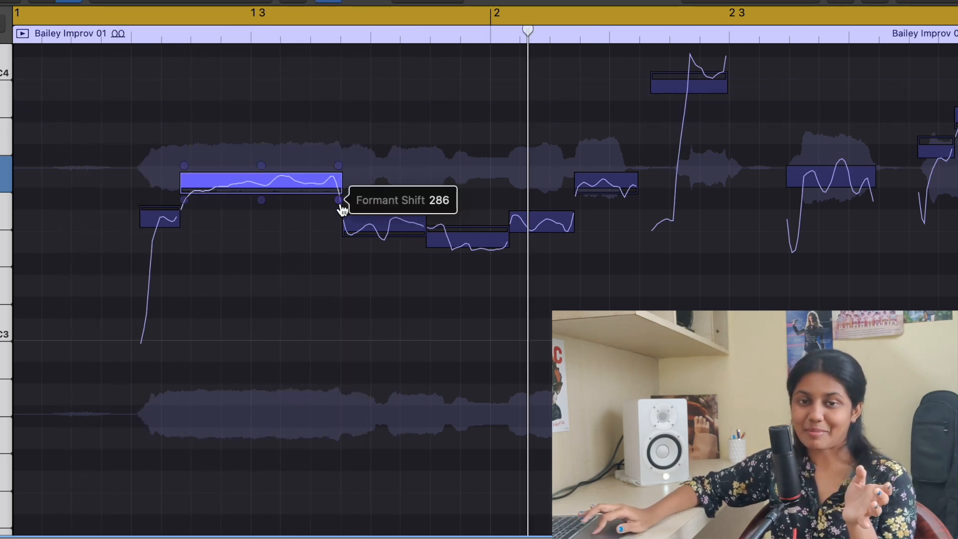
# - Bring the long note's Formant Shift back down to 14, play the phrase, and deselect the note
pyautogui.moveTo(343, 210); pyautogui.dragTo(338, 261)
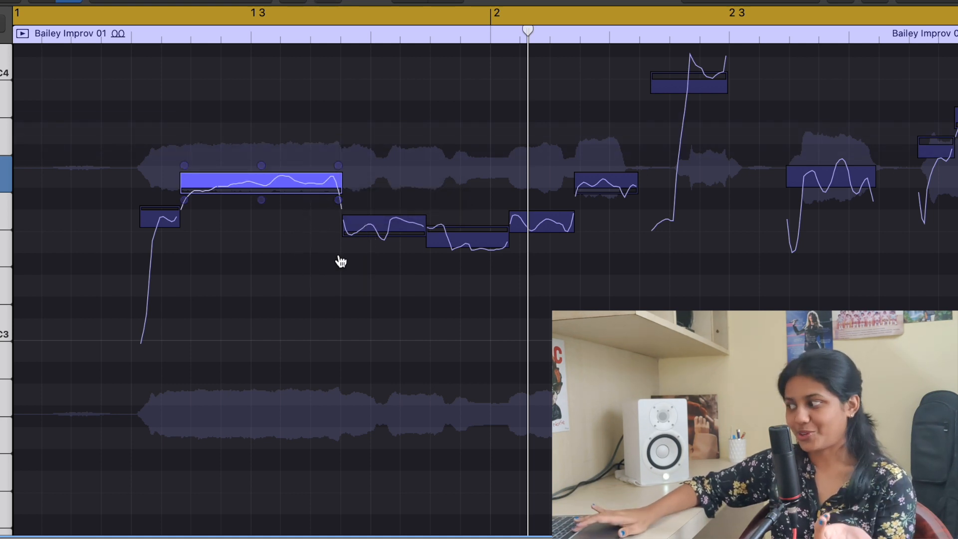
pyautogui.moveTo(338, 199); pyautogui.dragTo(340, 251)
pyautogui.press('space')
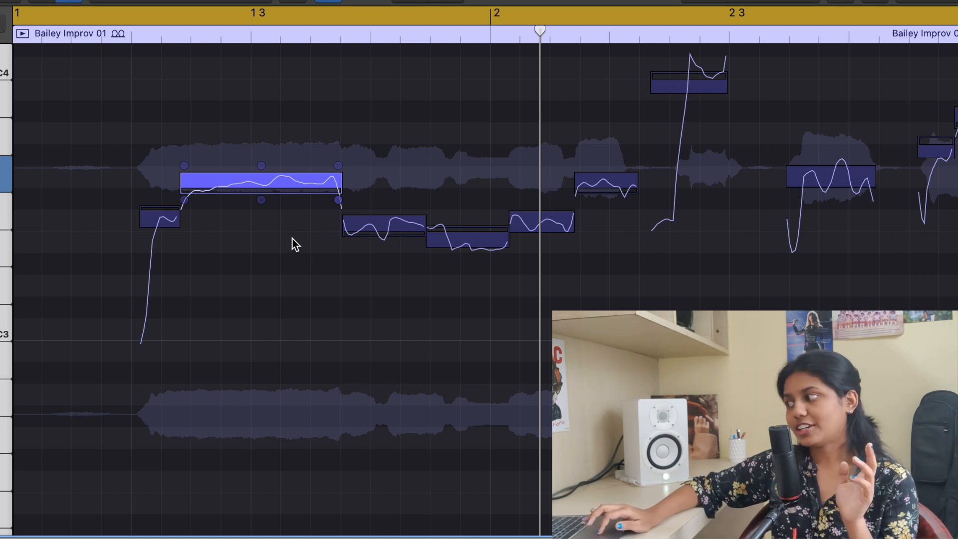
pyautogui.moveTo(339, 206)
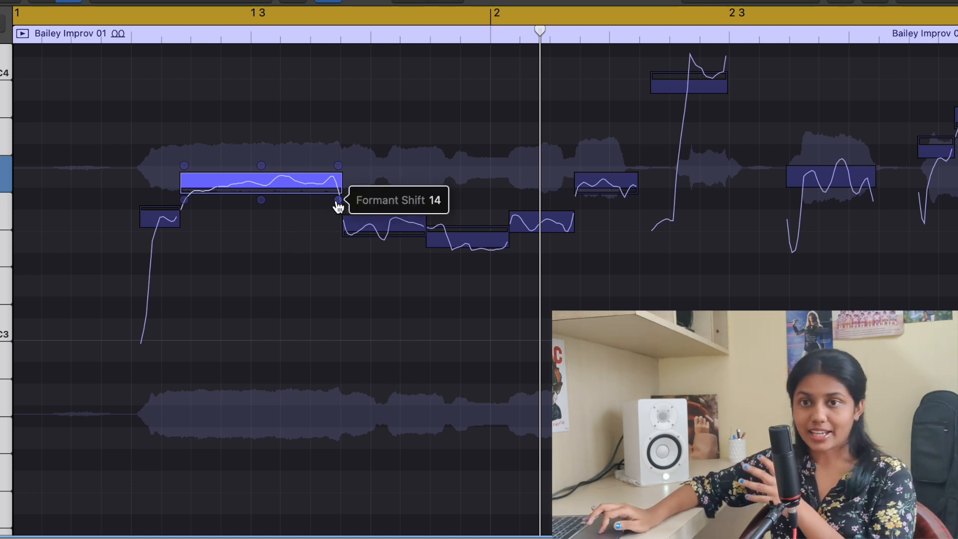
pyautogui.click(306, 243)
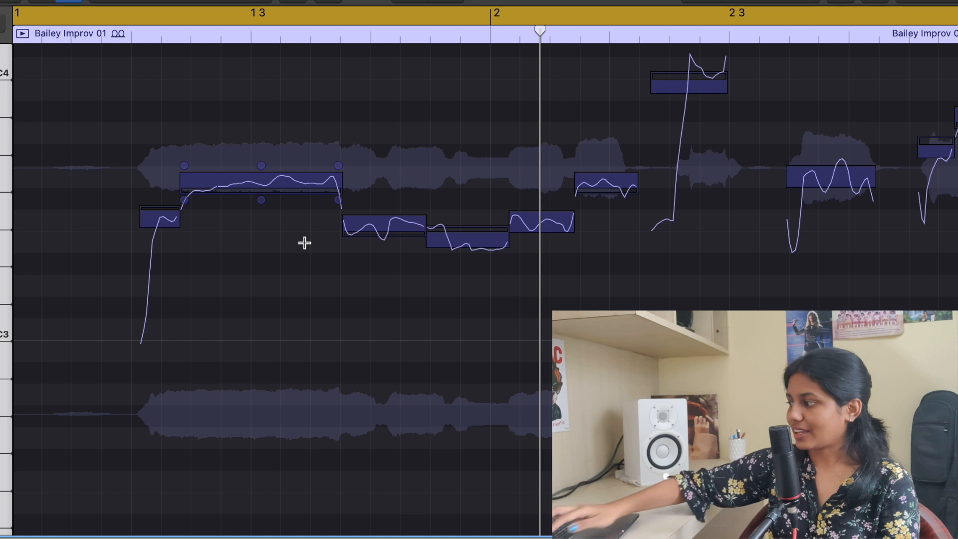
# - Select all notes in the region and adjust their Formant Shift together from the long note, then clear the selection
pyautogui.press('super+a')
pyautogui.moveTo(338, 199); pyautogui.dragTo(341, 203)
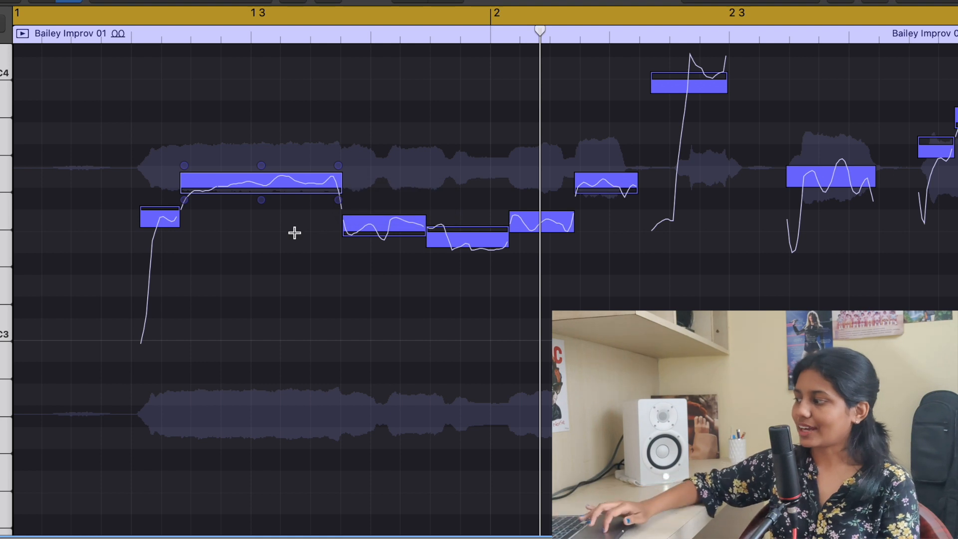
pyautogui.click(286, 191)
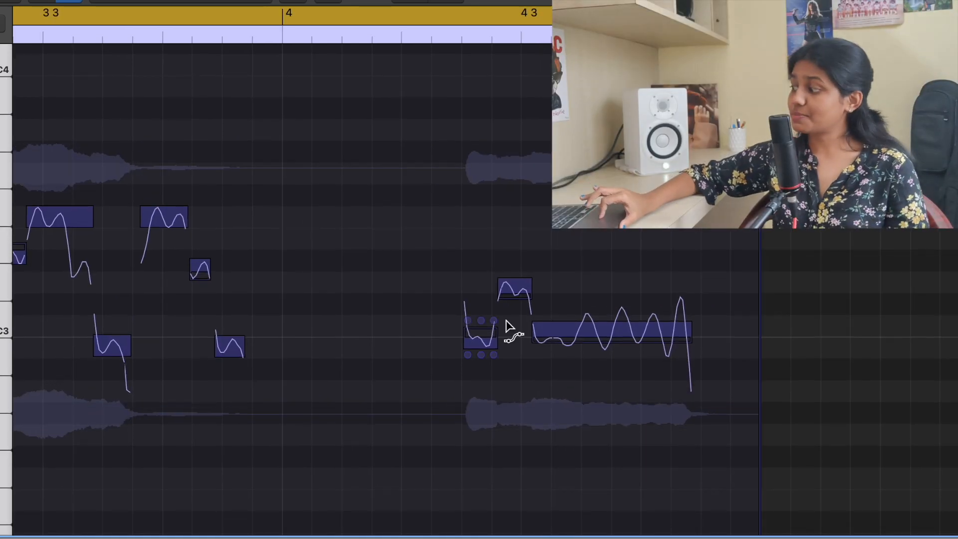
# - Set the cycle range from just before 4 3 to the region's end and play the final phrase
pyautogui.doubleClick(511, 32)
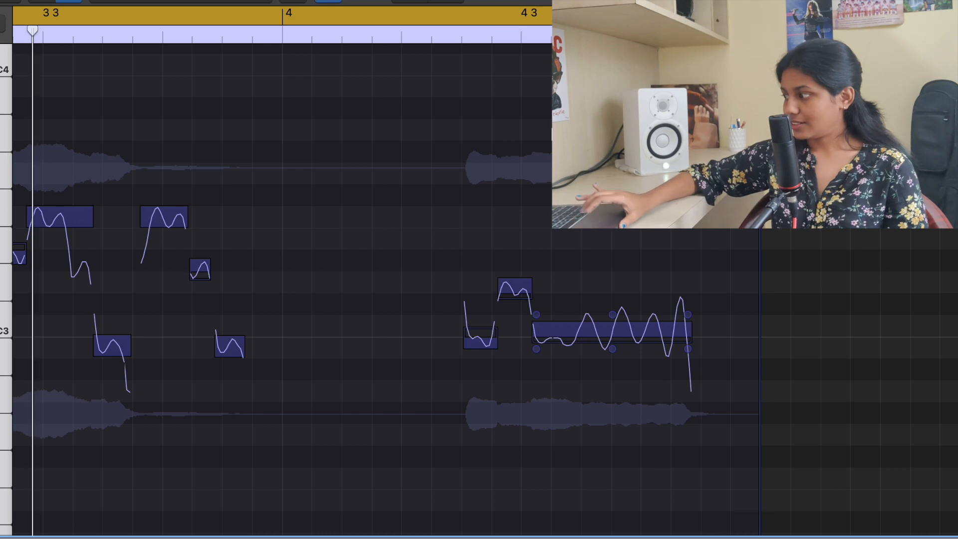
pyautogui.hscroll(4, 384, 289)
pyautogui.moveTo(390, 12); pyautogui.dragTo(663, 11)
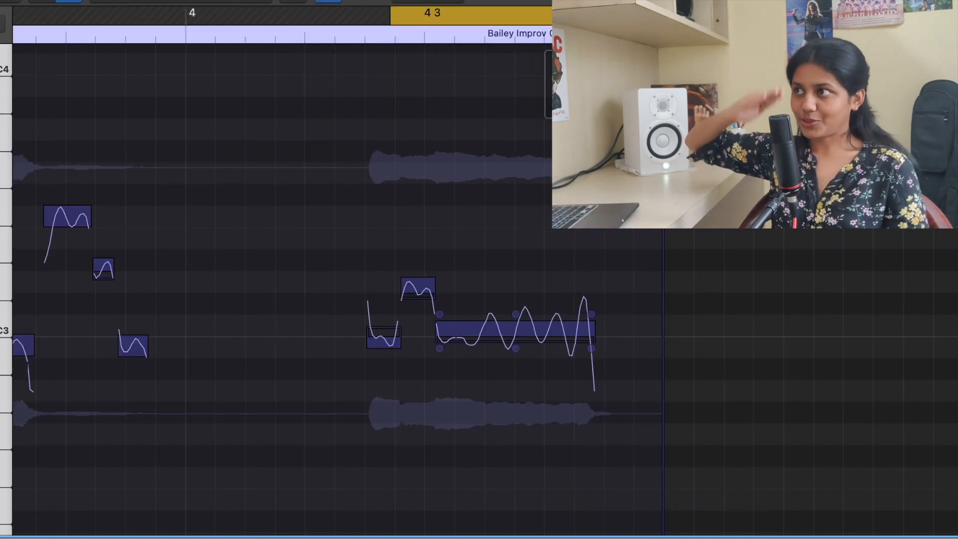
pyautogui.press('space')
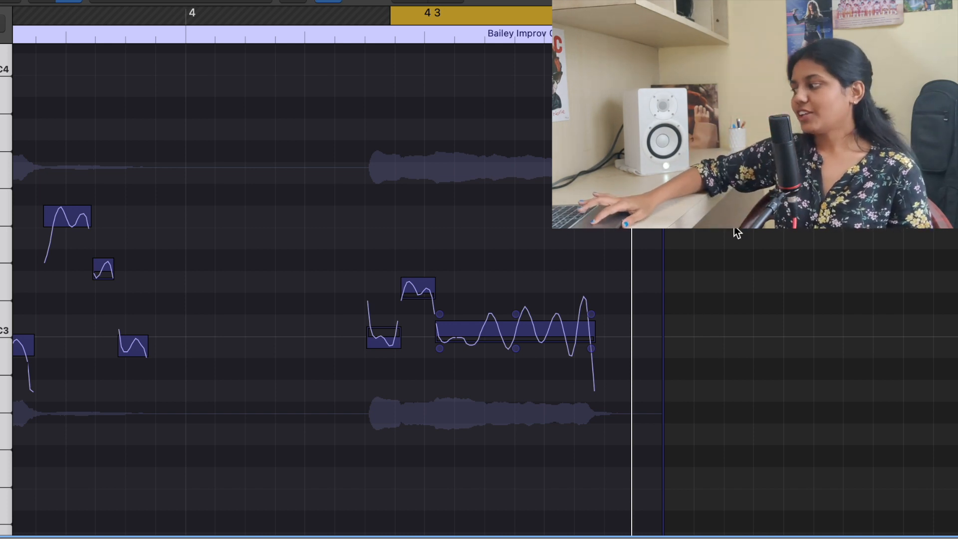
# - Try reducing the Vibrato of the last long note to 0% and play the final phrase to hear it flattened
pyautogui.moveTo(516, 354)
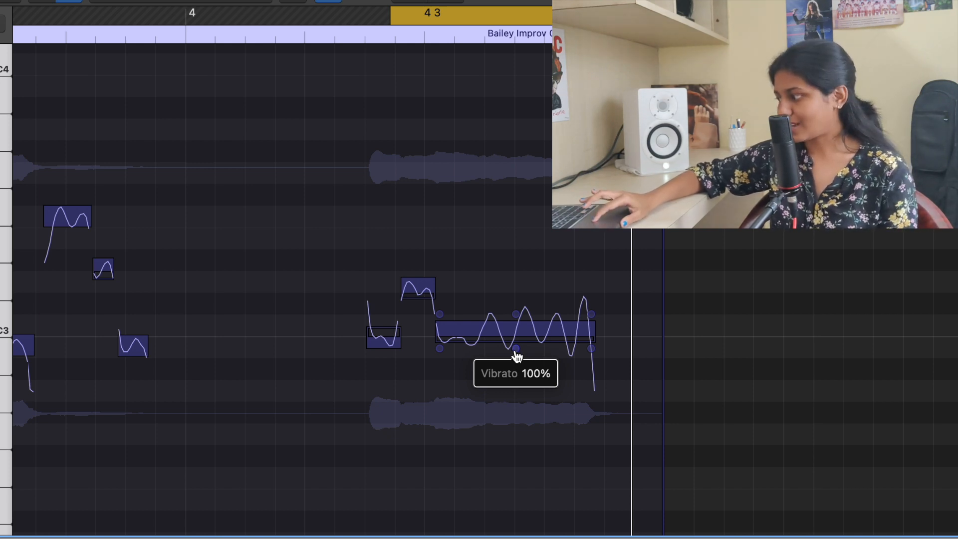
pyautogui.moveTo(516, 355); pyautogui.dragTo(517, 383)
pyautogui.press('space')
pyautogui.press('space')
pyautogui.moveTo(517, 361); pyautogui.dragTo(517, 367)
pyautogui.press('space')
pyautogui.press('space')
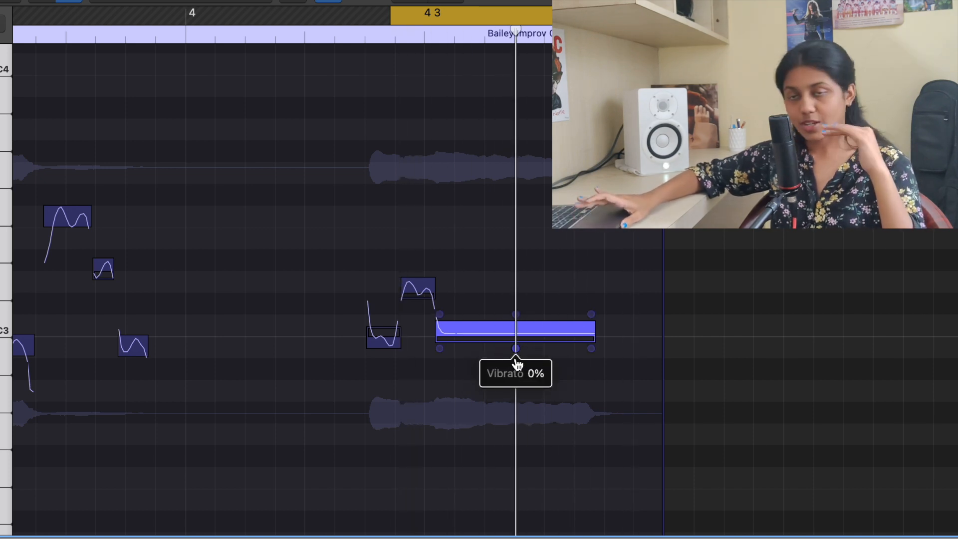
pyautogui.press('space')
# - Try exaggerating the last long note's Vibrato, play the phrase, and restore the note's original vibrato
pyautogui.moveTo(517, 363); pyautogui.dragTo(519, 305)
pyautogui.press('space')
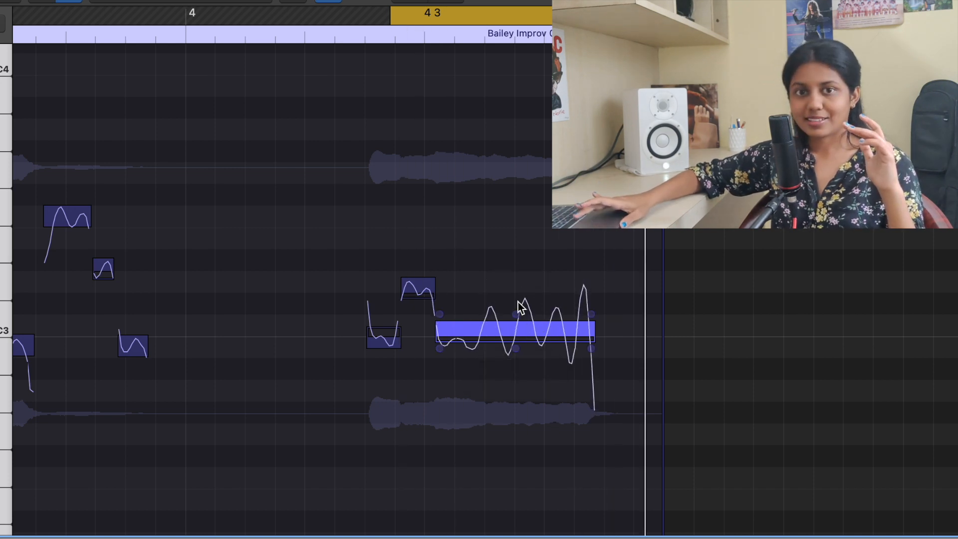
pyautogui.press('space')
pyautogui.moveTo(518, 350); pyautogui.dragTo(494, 377)
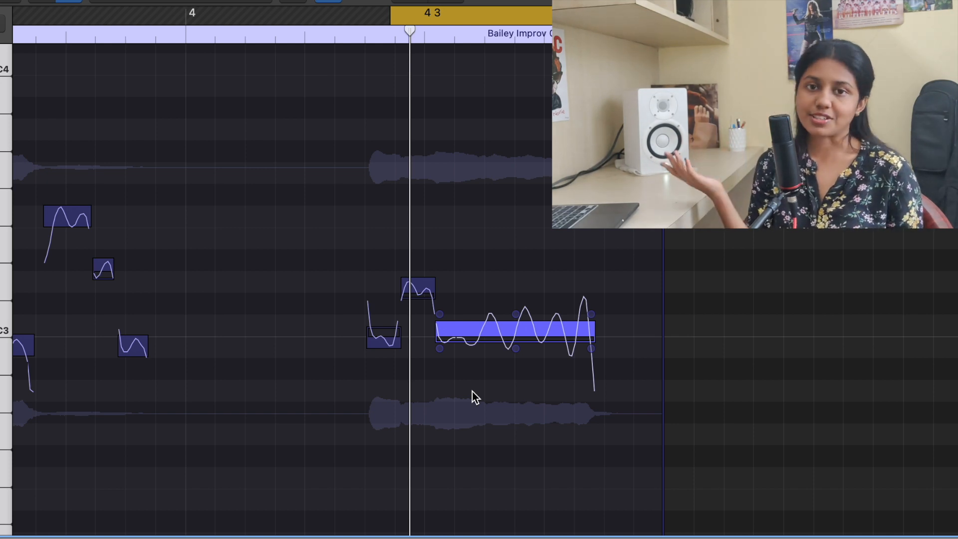
# - Try higher and lower gain on the last long note, leave its gain raised, and play the final phrase
pyautogui.moveTo(441, 350)
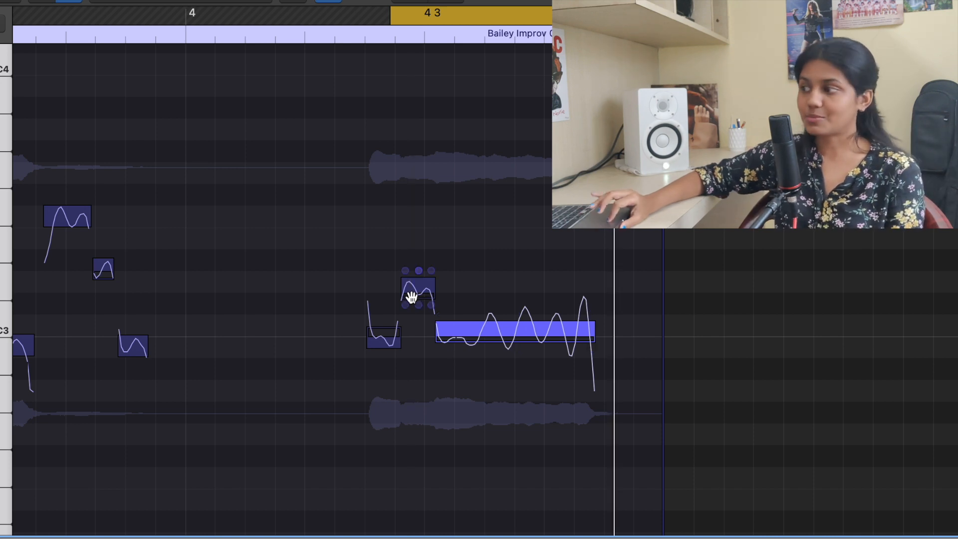
pyautogui.moveTo(440, 348); pyautogui.dragTo(434, 328)
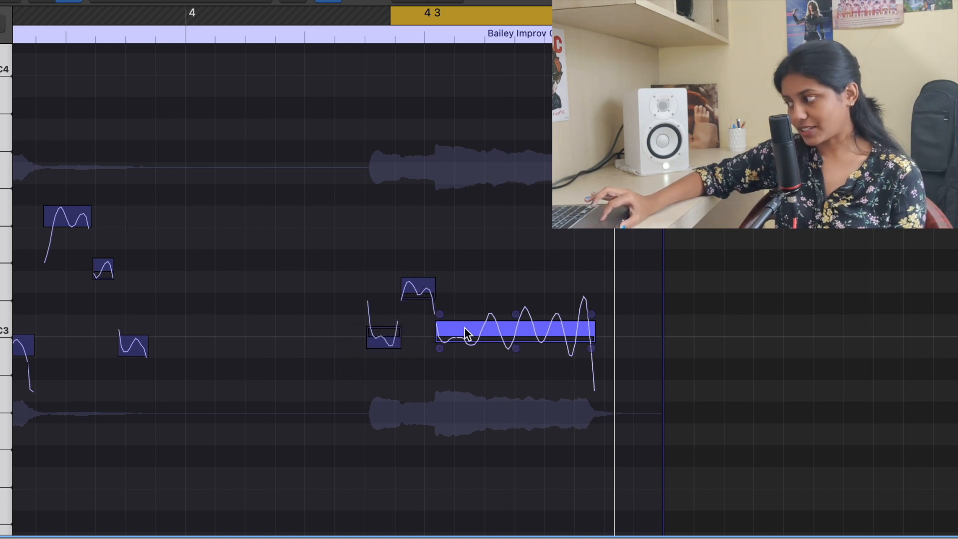
pyautogui.moveTo(440, 348); pyautogui.dragTo(439, 404)
pyautogui.moveTo(439, 349); pyautogui.dragTo(438, 338)
pyautogui.press('space')
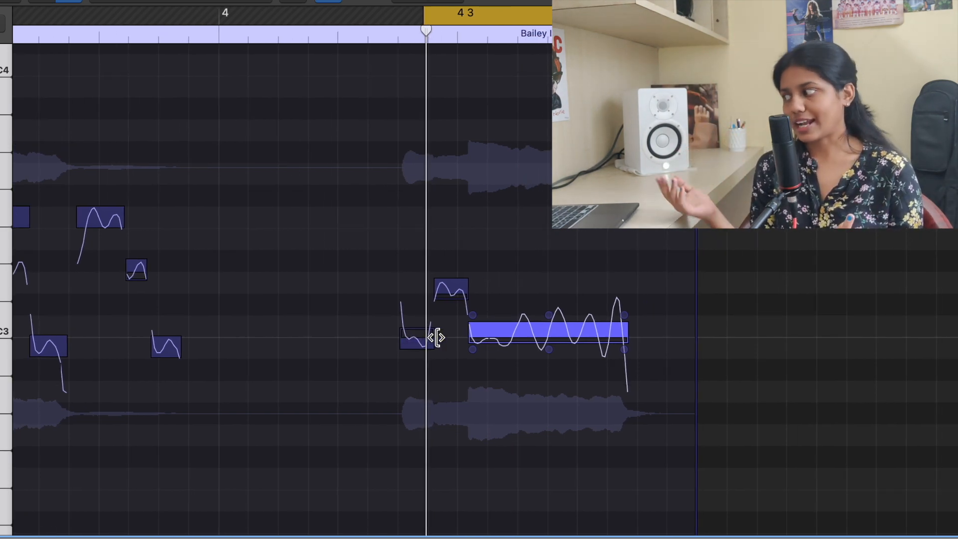
# - Play the vocal from the region's start and lower the gain of the note around beat 2 2
pyautogui.hscroll(-15, 436, 335)
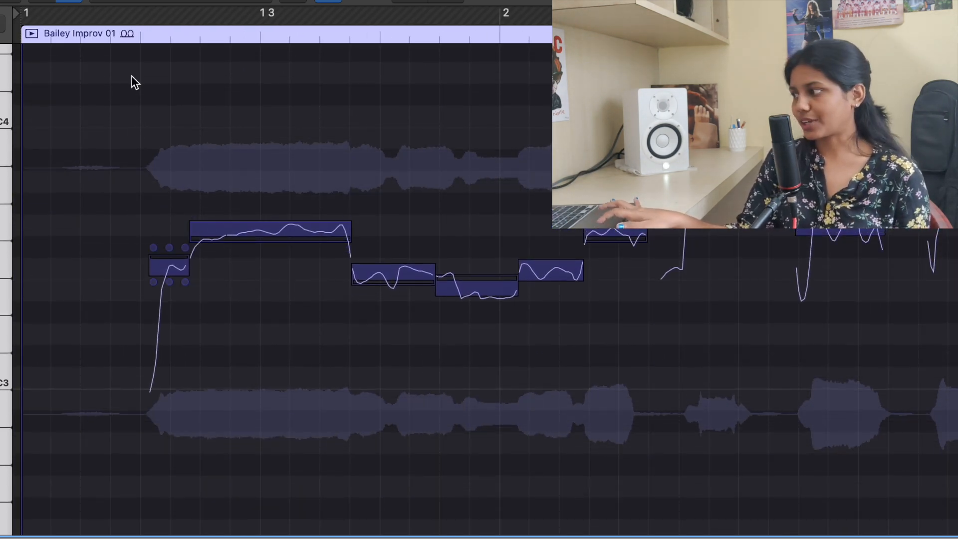
pyautogui.press('space')
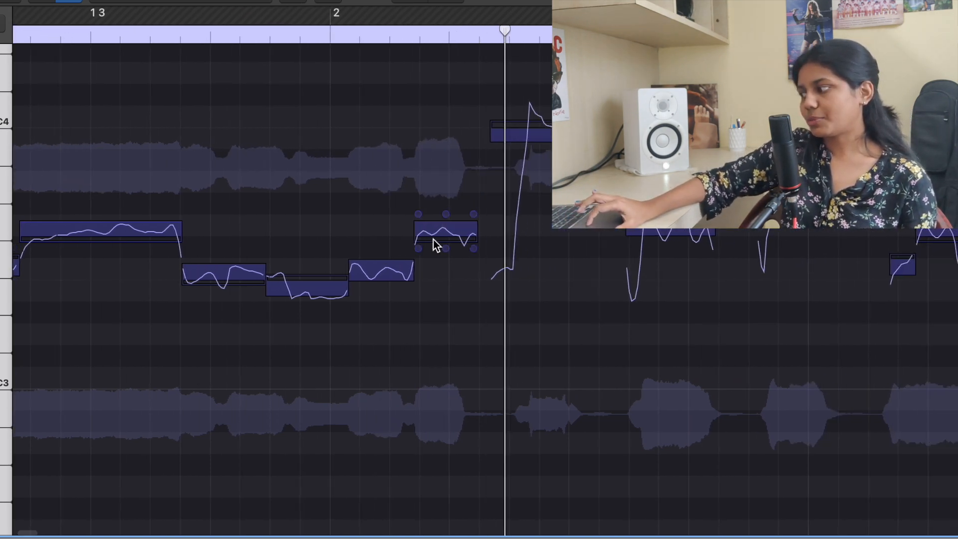
pyautogui.moveTo(418, 248); pyautogui.dragTo(420, 272)
pyautogui.press('space')
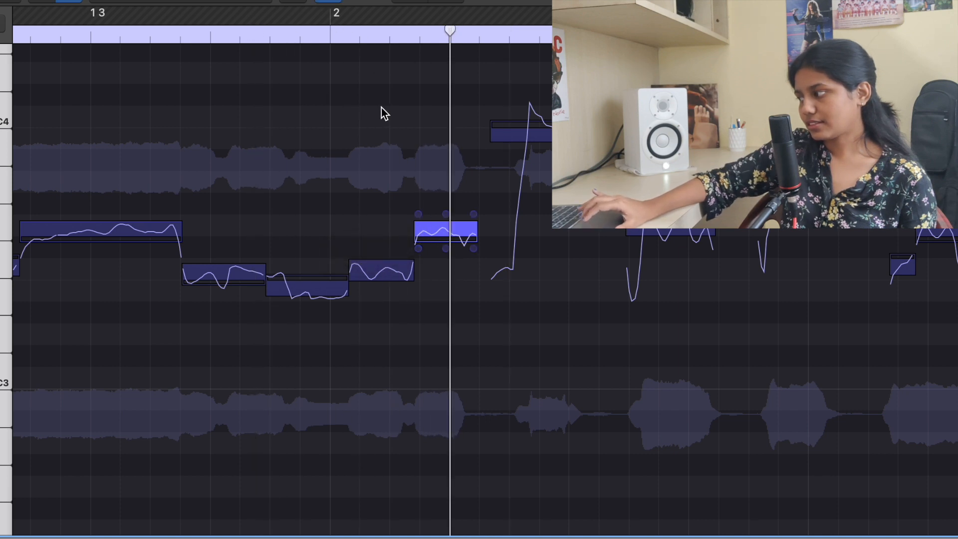
# - Play on through the vocal, lower the gain of the note around beat 2 4, and fine-adjust the last long note's gain
pyautogui.hscroll(4, 381, 107)
pyautogui.hscroll(1, 381, 108)
pyautogui.press('space')
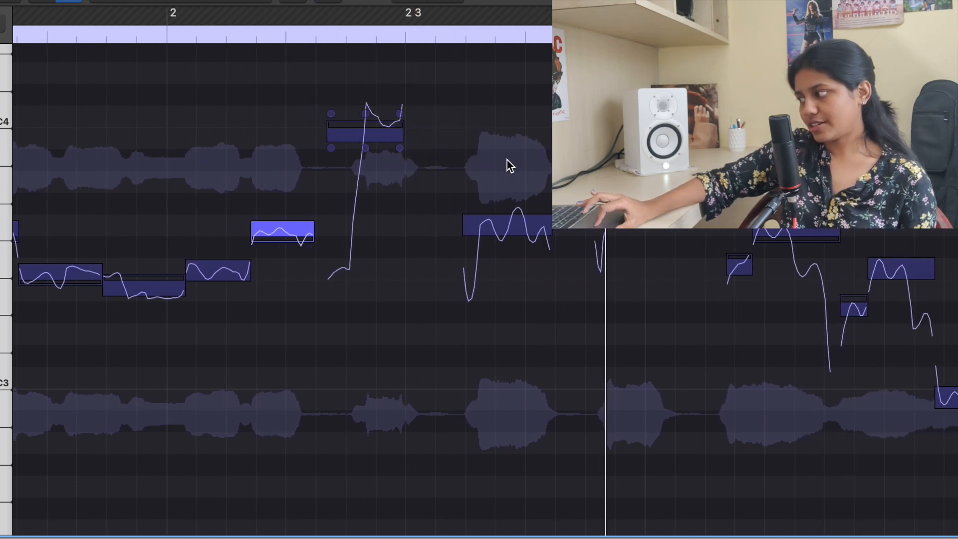
pyautogui.moveTo(467, 241); pyautogui.dragTo(471, 266)
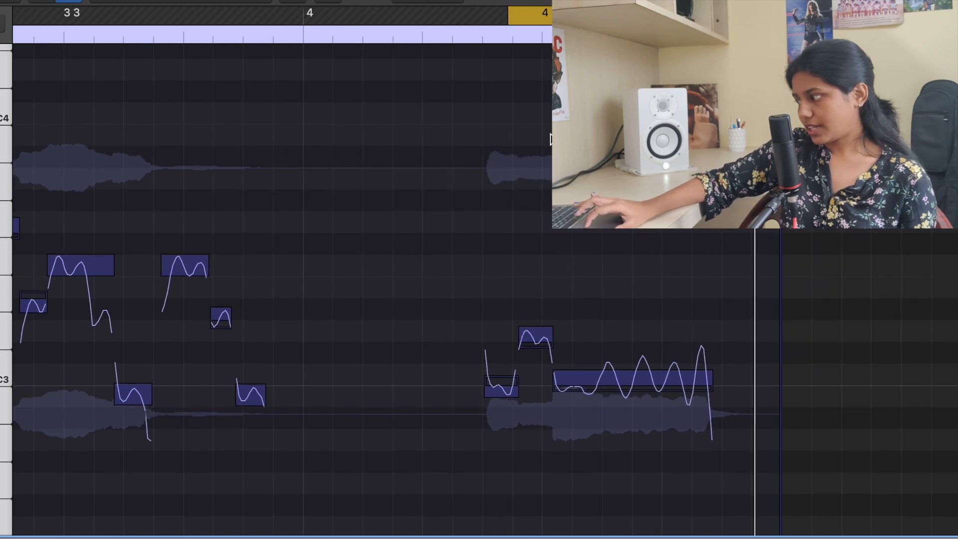
pyautogui.moveTo(558, 401)
pyautogui.moveTo(557, 402)
pyautogui.mouseDown()
pyautogui.moveTo(558, 389)
pyautogui.moveTo(558, 399)
pyautogui.mouseUp()
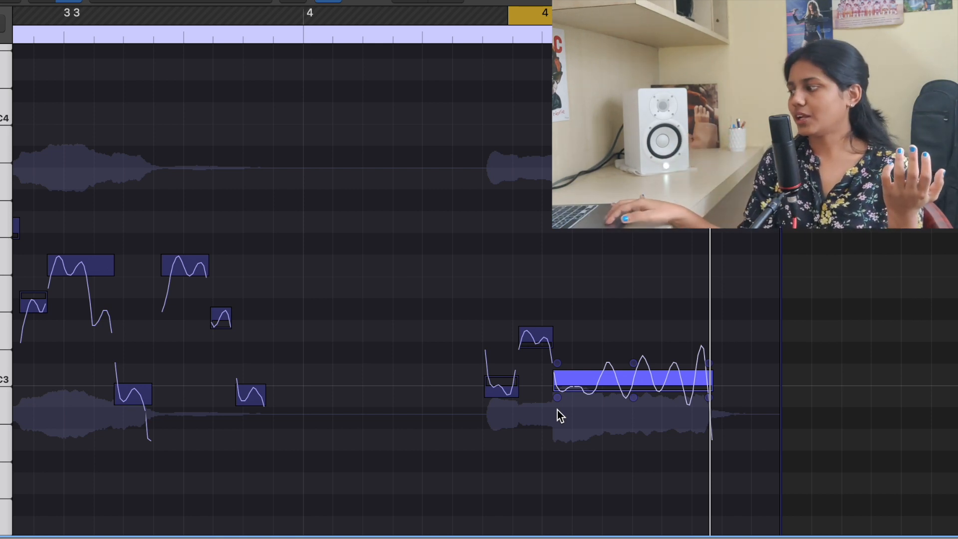
# - Review the detected vocal notes across the region, including the Gain control on the long note before beat 1 3
pyautogui.hscroll(-10, 558, 409)
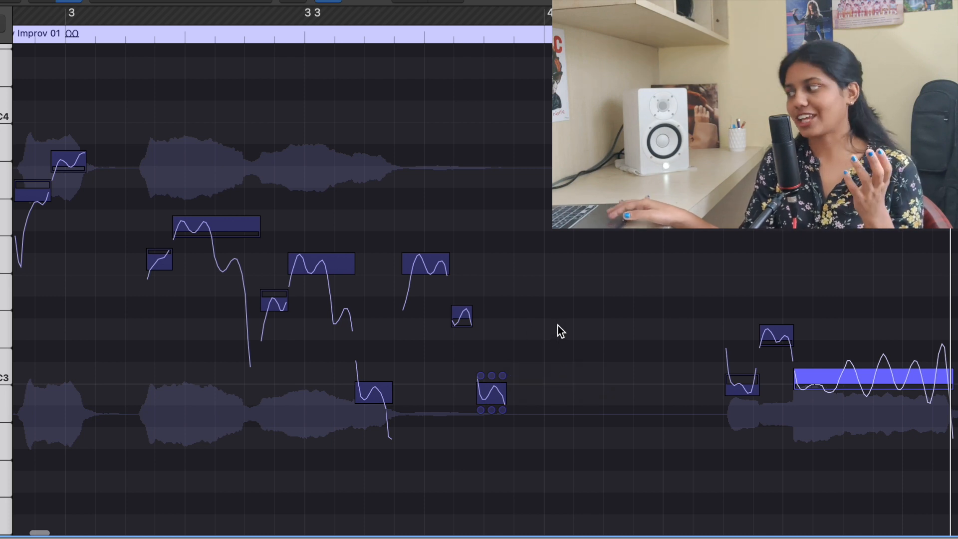
pyautogui.hscroll(-10, 558, 326)
pyautogui.hscroll(-15, 558, 324)
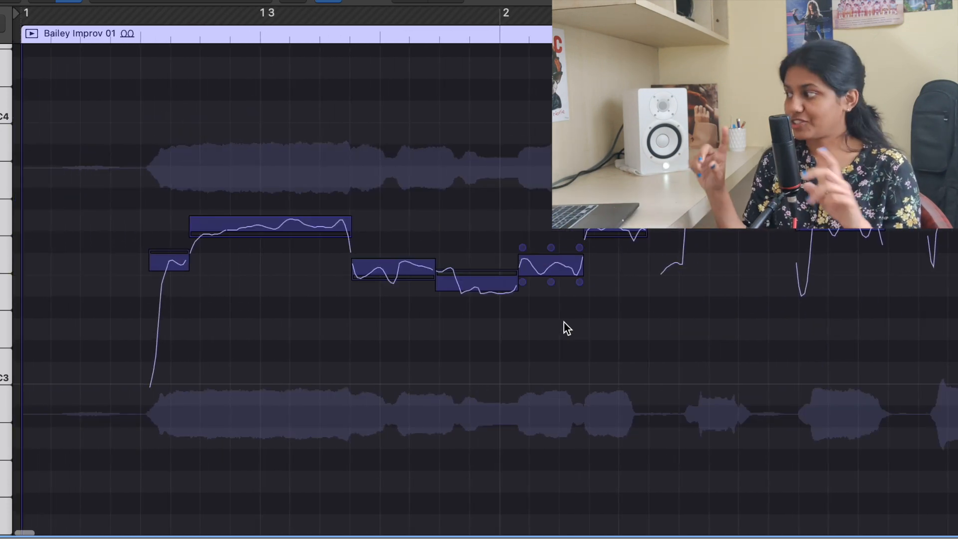
pyautogui.scroll(1, 564, 323)
pyautogui.hscroll(4, 563, 322)
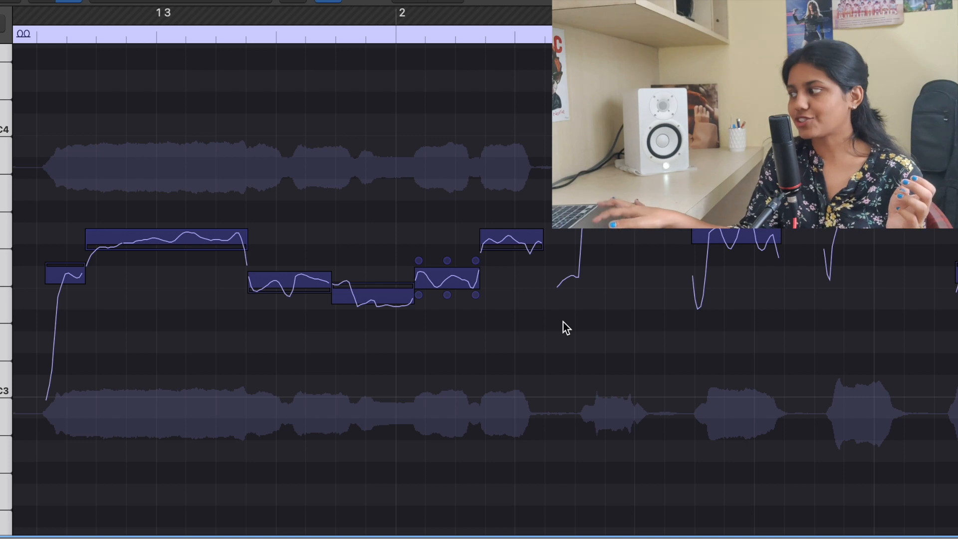
pyautogui.hscroll(-3, 566, 328)
pyautogui.moveTo(174, 269)
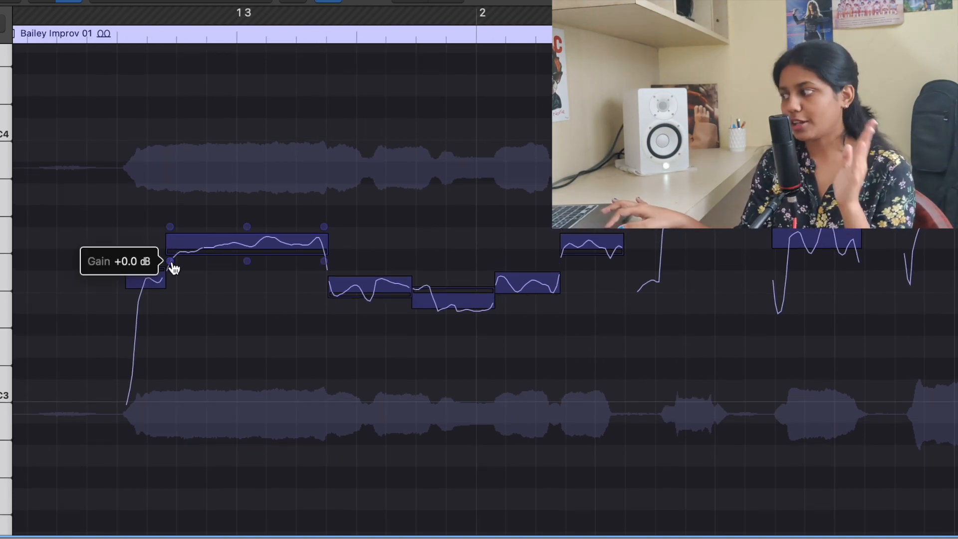
pyautogui.hscroll(10, 288, 314)
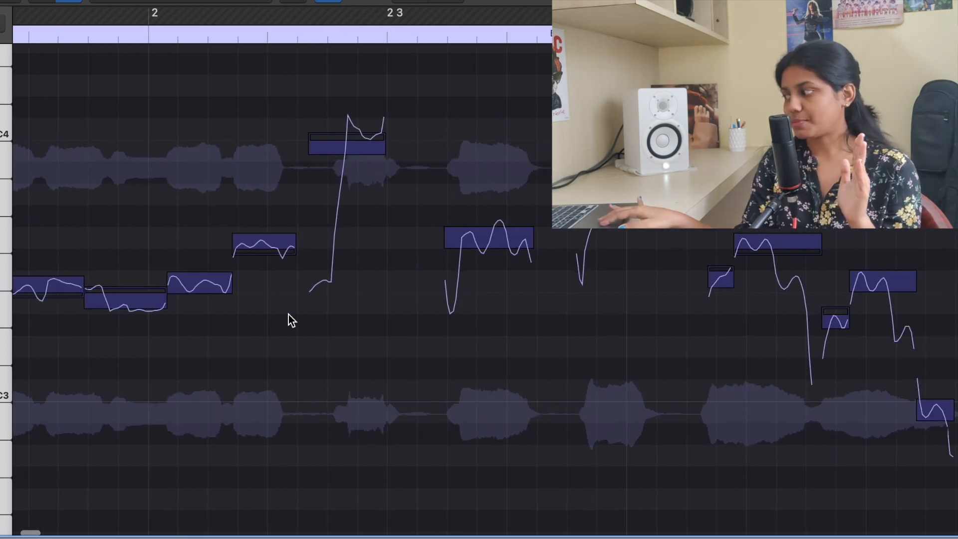
pyautogui.hscroll(2, 285, 316)
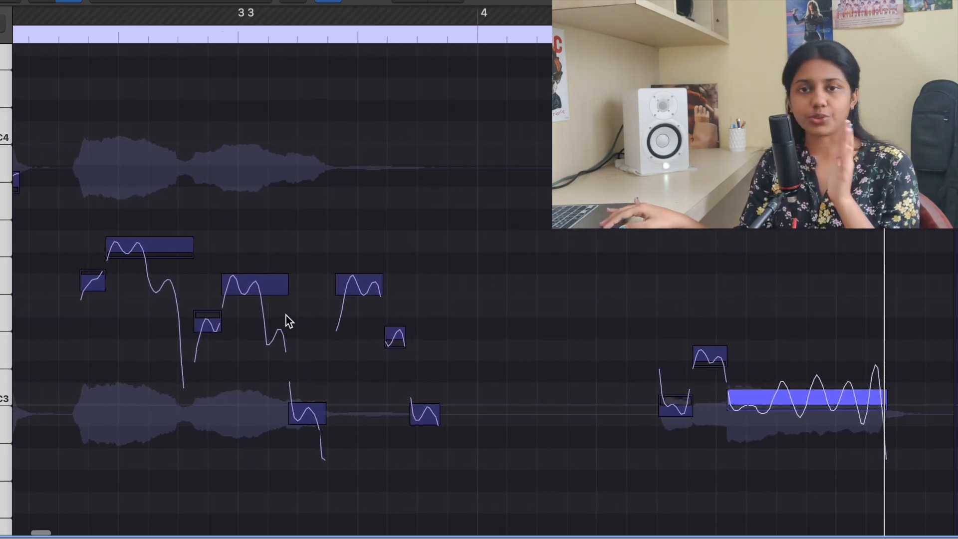
# - Try setting all of the vocal's notes to perfect pitch, play the result, and undo the pitch change
pyautogui.hscroll(-5, 286, 315)
pyautogui.scroll(1, 286, 316)
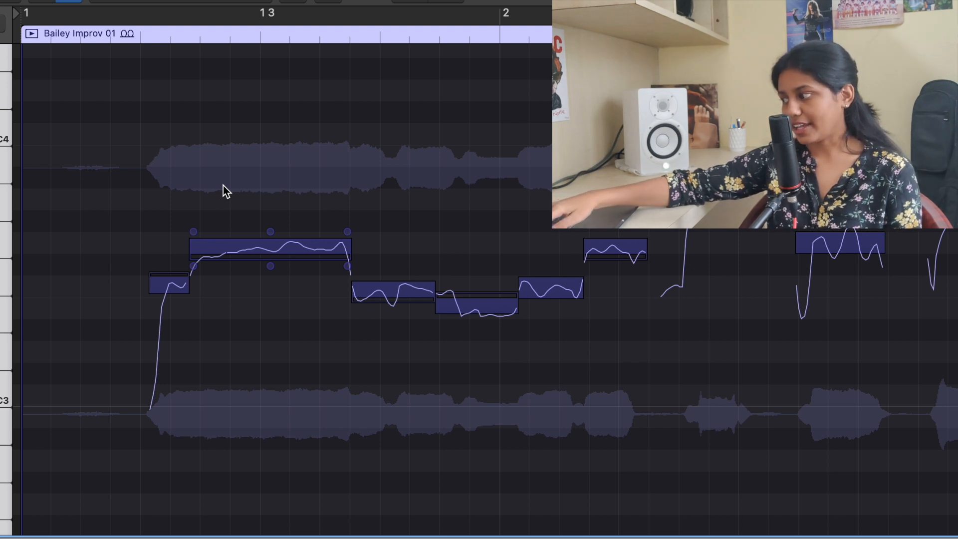
pyautogui.press('super+a')
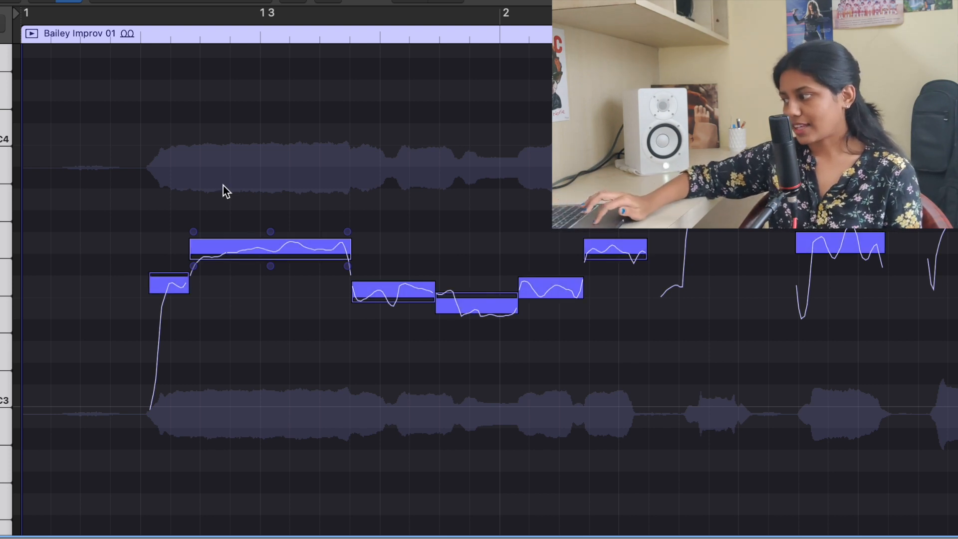
pyautogui.rightClick(240, 249)
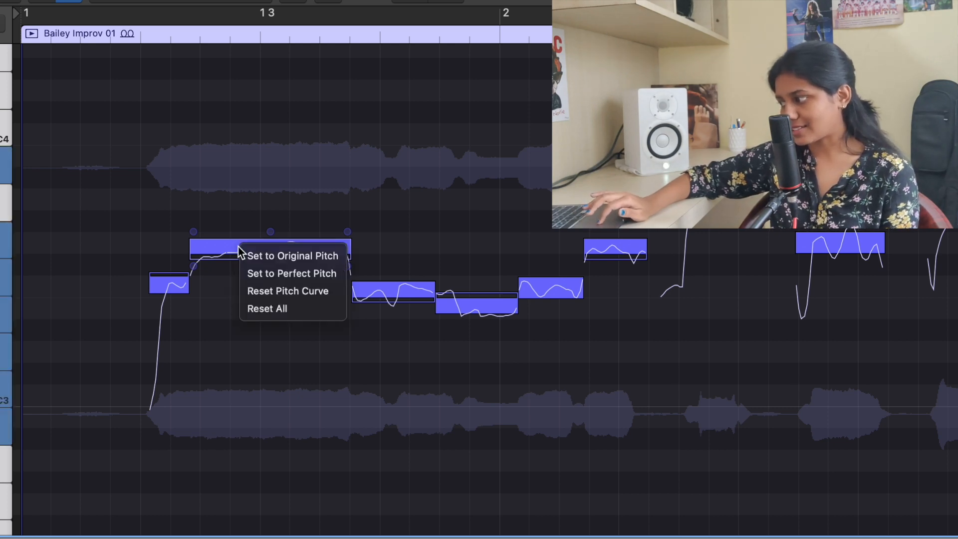
pyautogui.click(292, 275)
pyautogui.press('space')
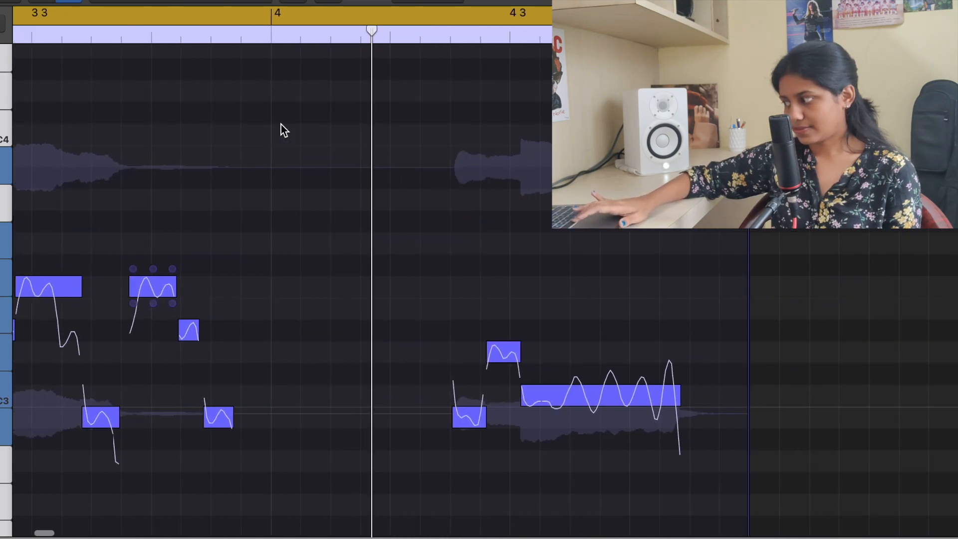
pyautogui.hscroll(-10, 281, 124)
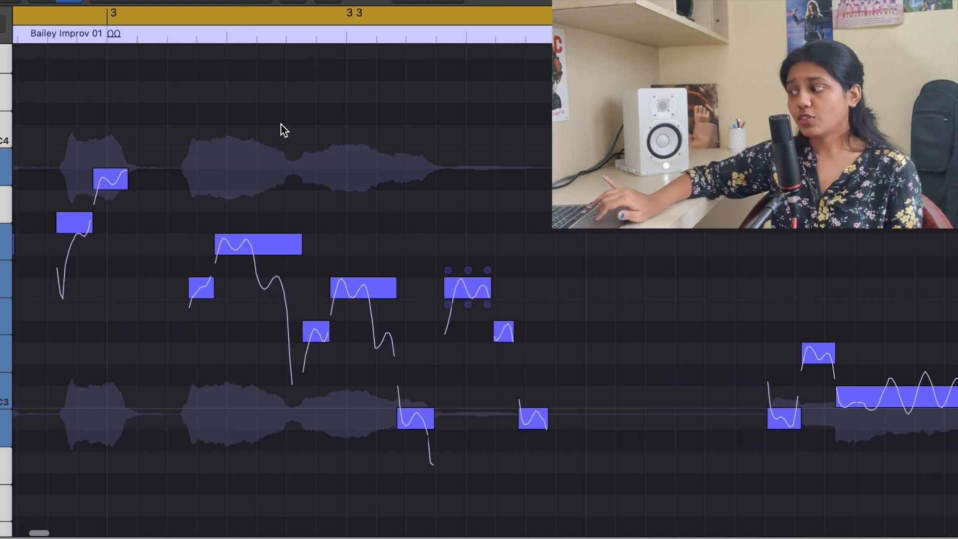
pyautogui.hscroll(-5, 281, 124)
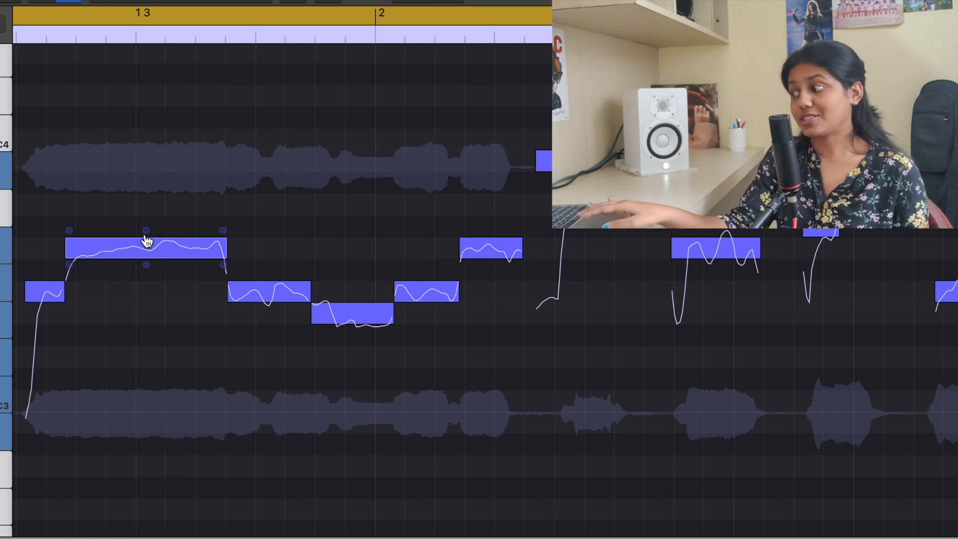
pyautogui.moveTo(147, 232)
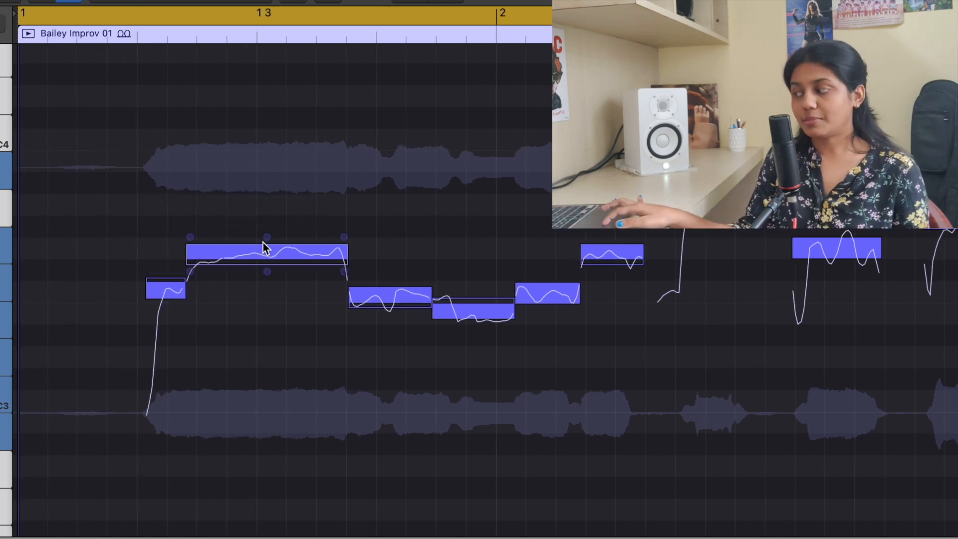
pyautogui.moveTo(268, 245)
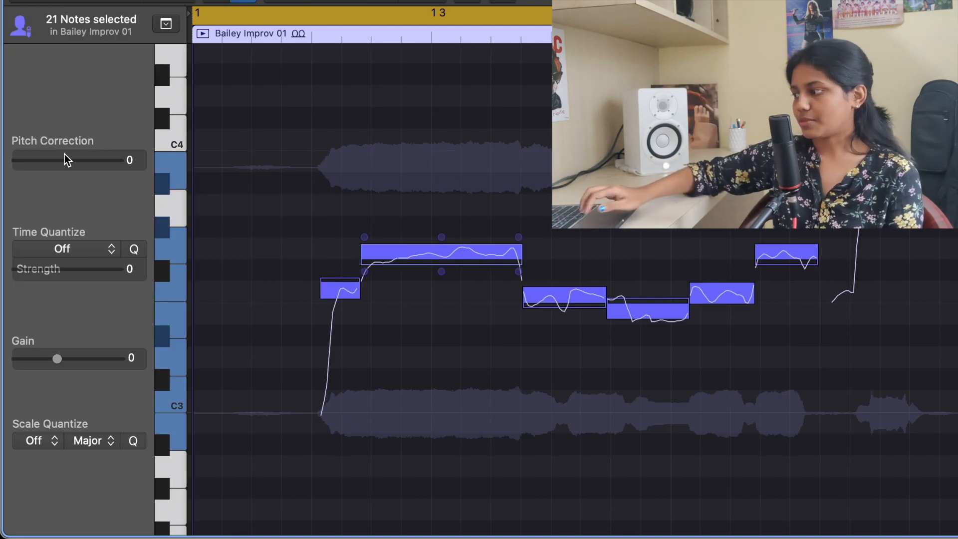
# - Try Pitch Correction at 100 on the whole vocal region, reduce it to 5, and leave Gain at 0
pyautogui.click(262, 134)
pyautogui.press('super+a')
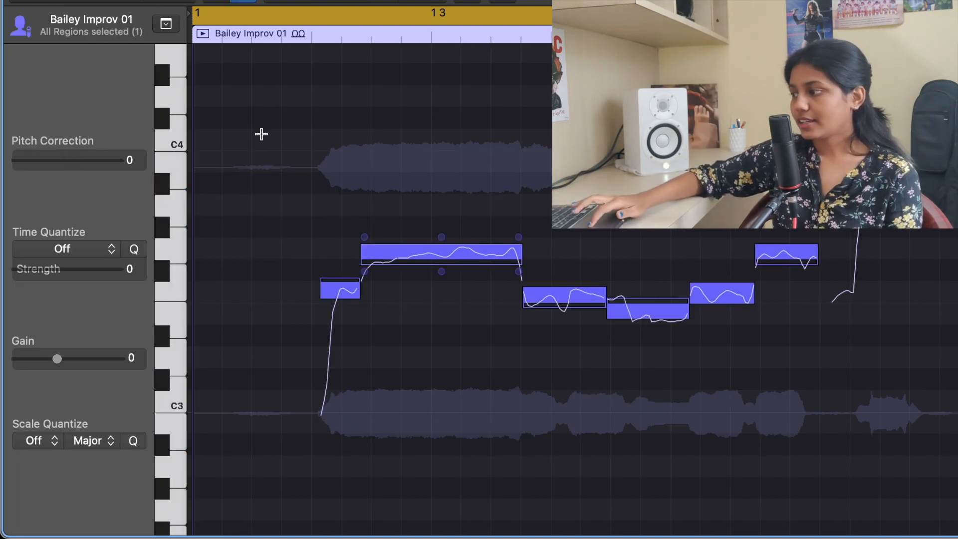
pyautogui.moveTo(26, 159); pyautogui.dragTo(205, 166)
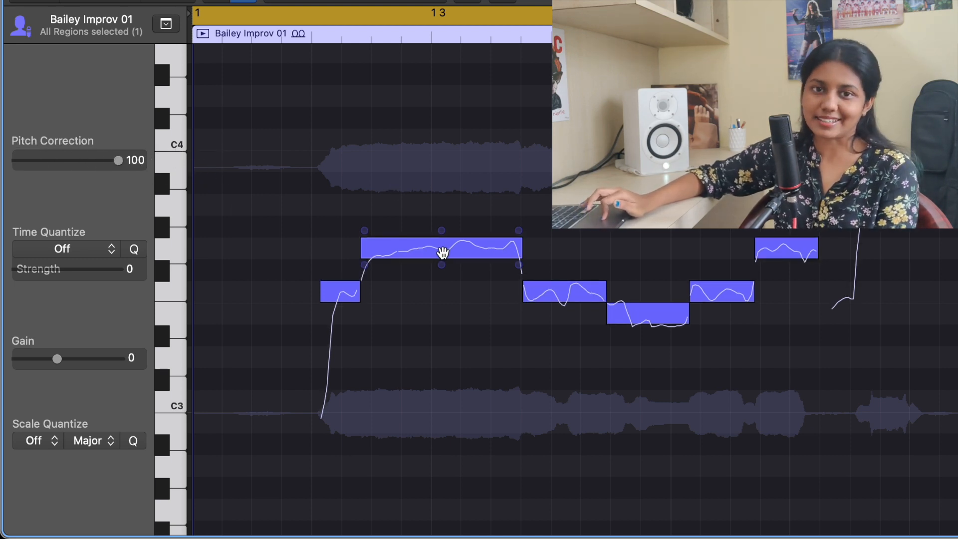
pyautogui.moveTo(117, 160); pyautogui.dragTo(81, 260)
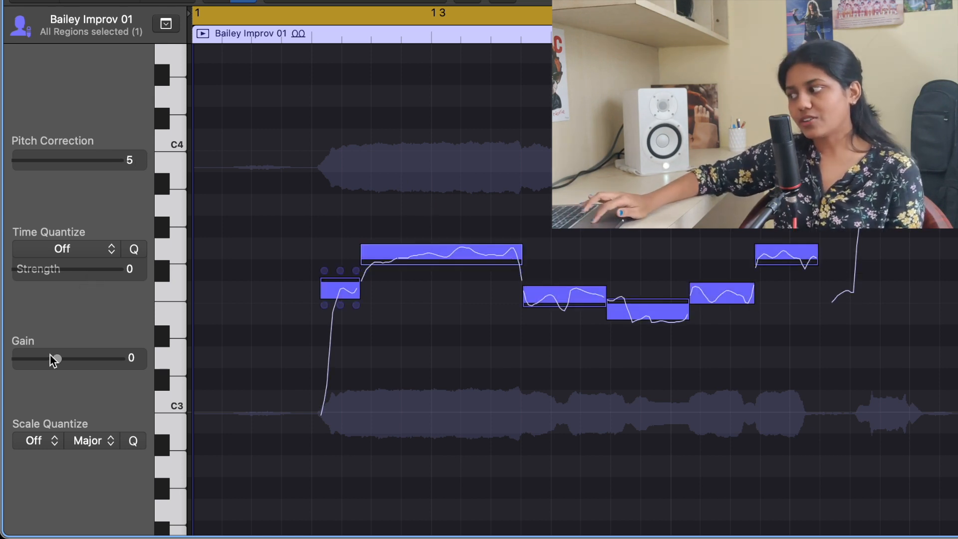
pyautogui.moveTo(58, 357)
pyautogui.mouseDown()
pyautogui.moveTo(79, 359)
pyautogui.moveTo(58, 357)
pyautogui.mouseUp()
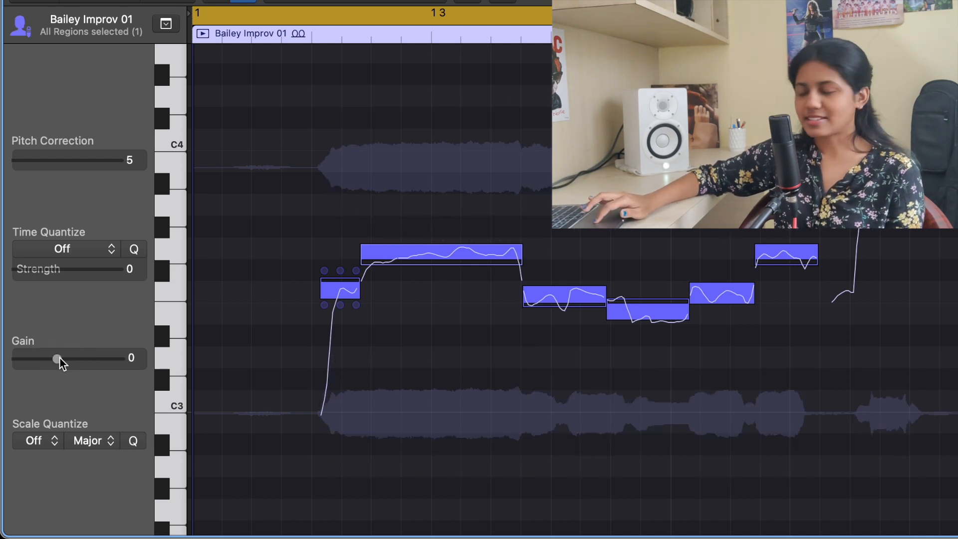